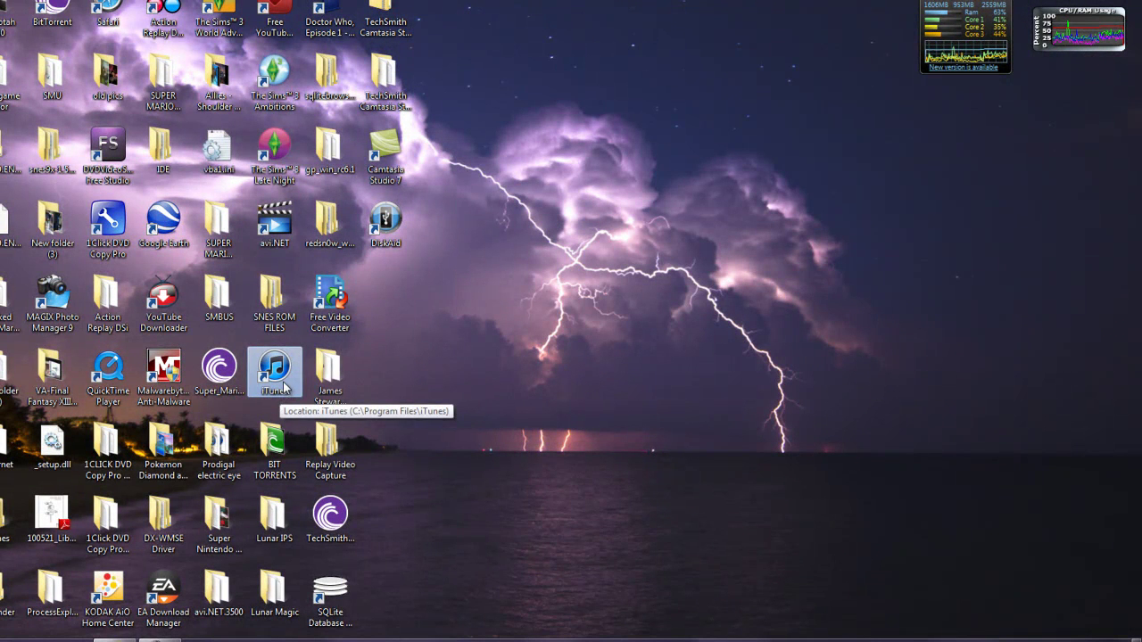
Step: Launch iTunes from the desktop and minimize its window once the library has loaded
double_click(286, 381)
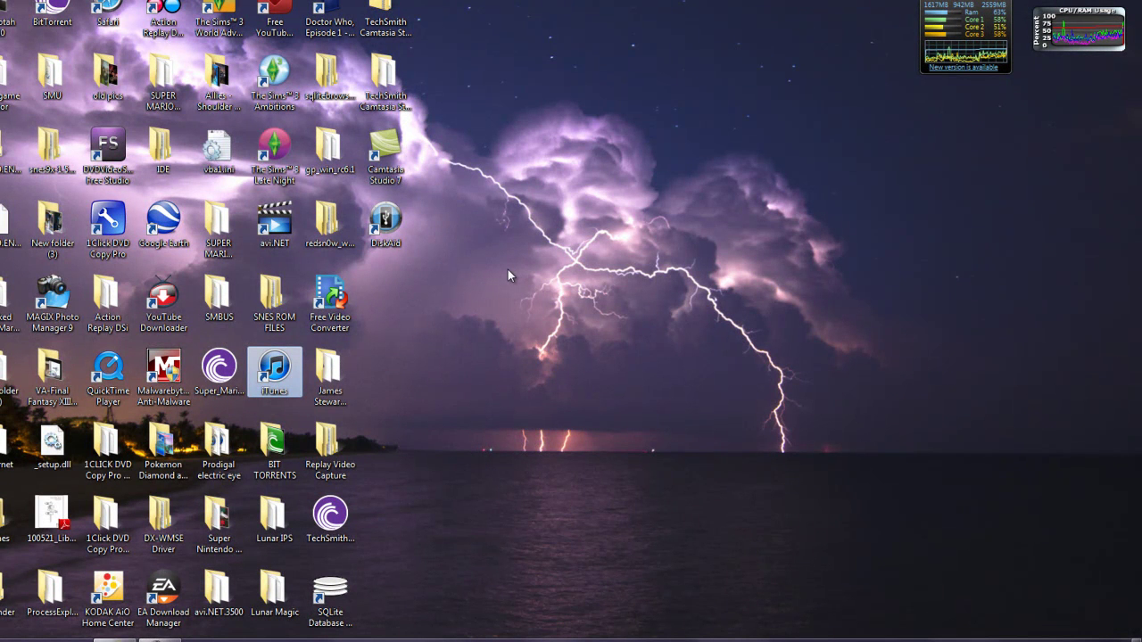
left_click(502, 424)
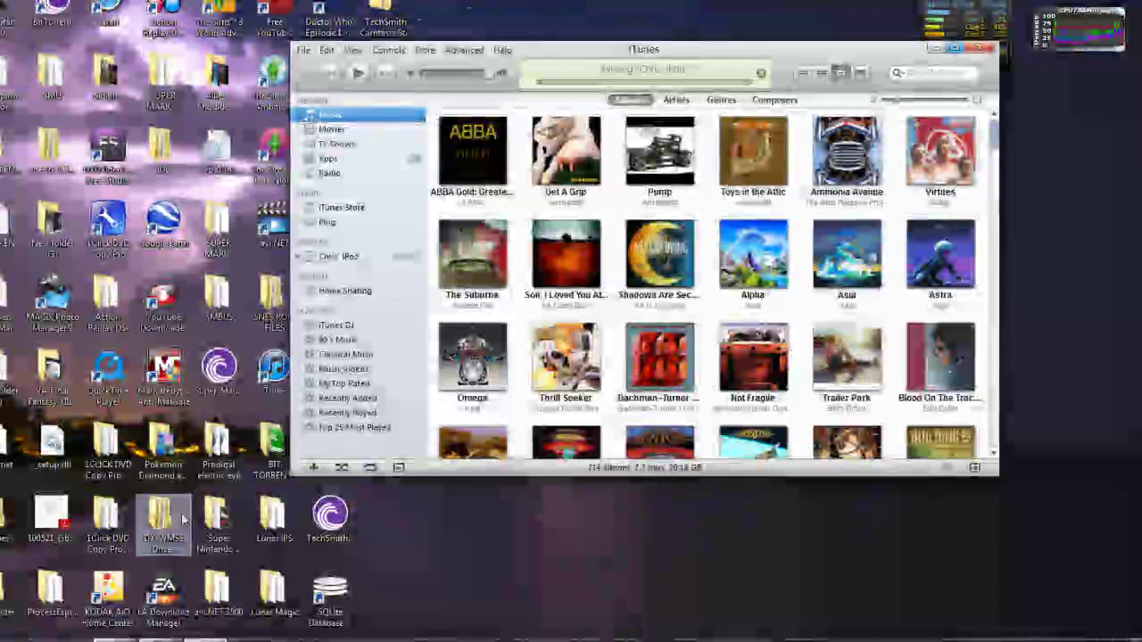
left_click(935, 48)
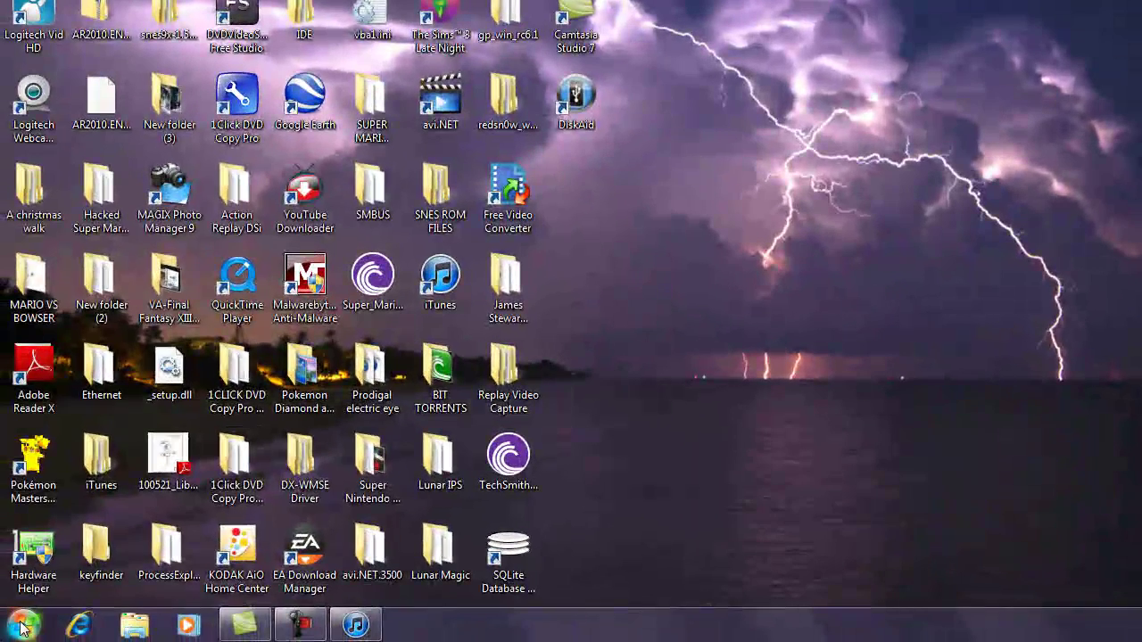
left_click(21, 627)
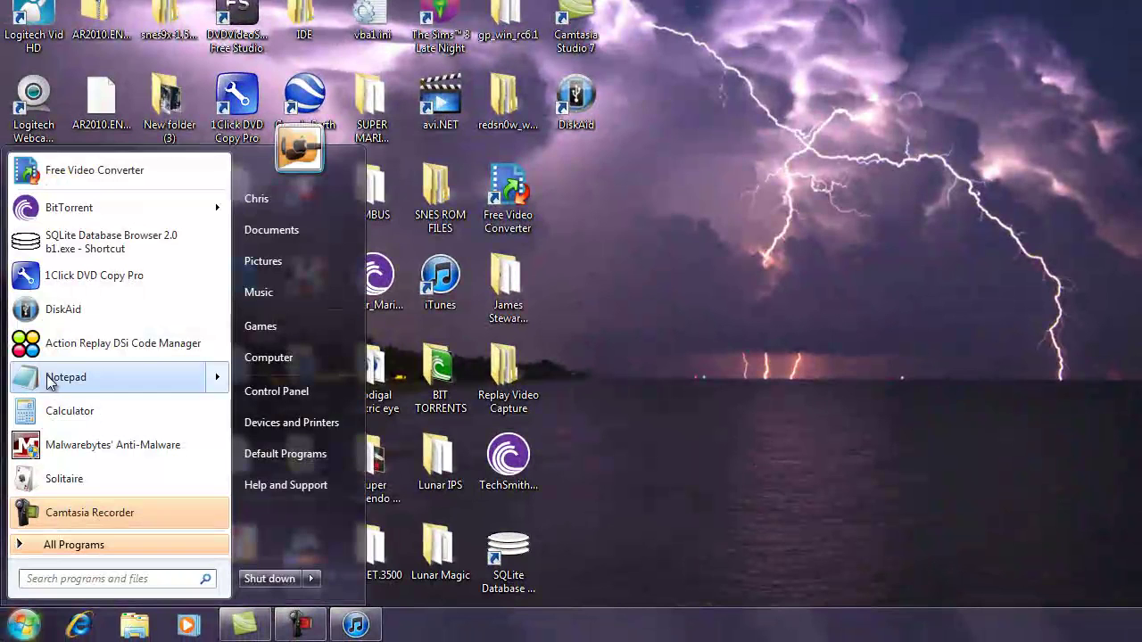
mouse_move(49, 381)
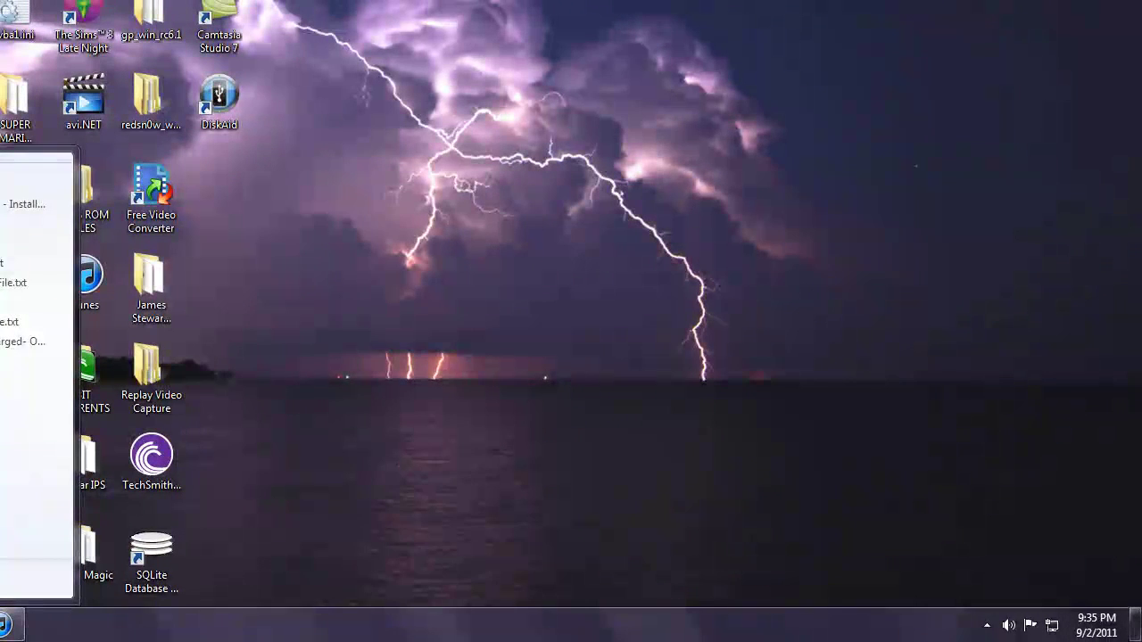
key("Return")
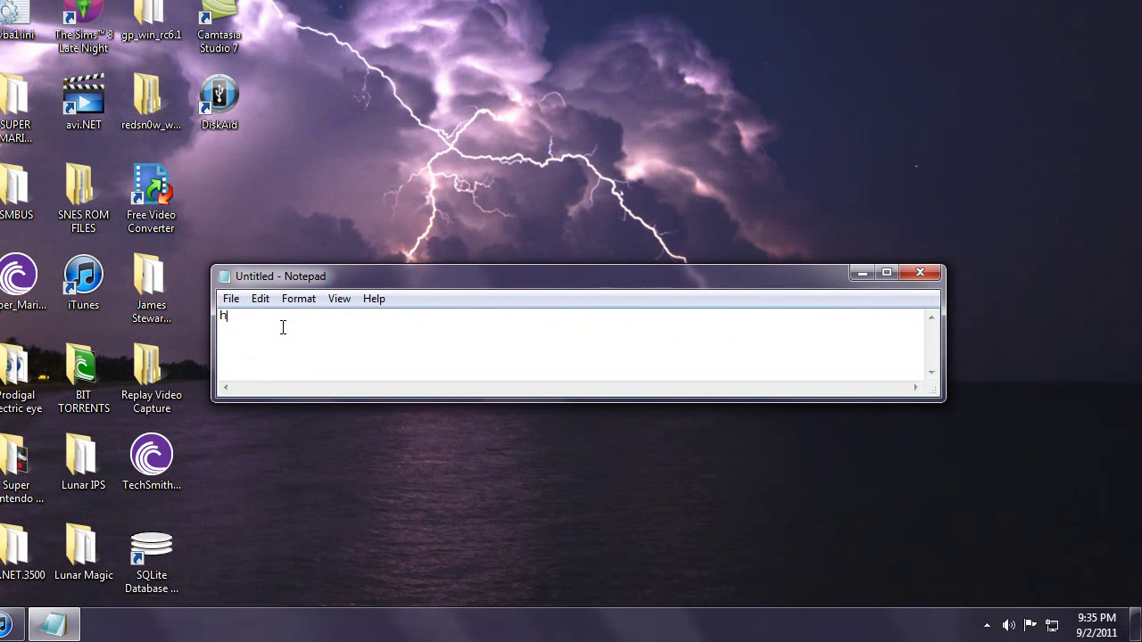
type("http://www.")
type("digidna.net/products")
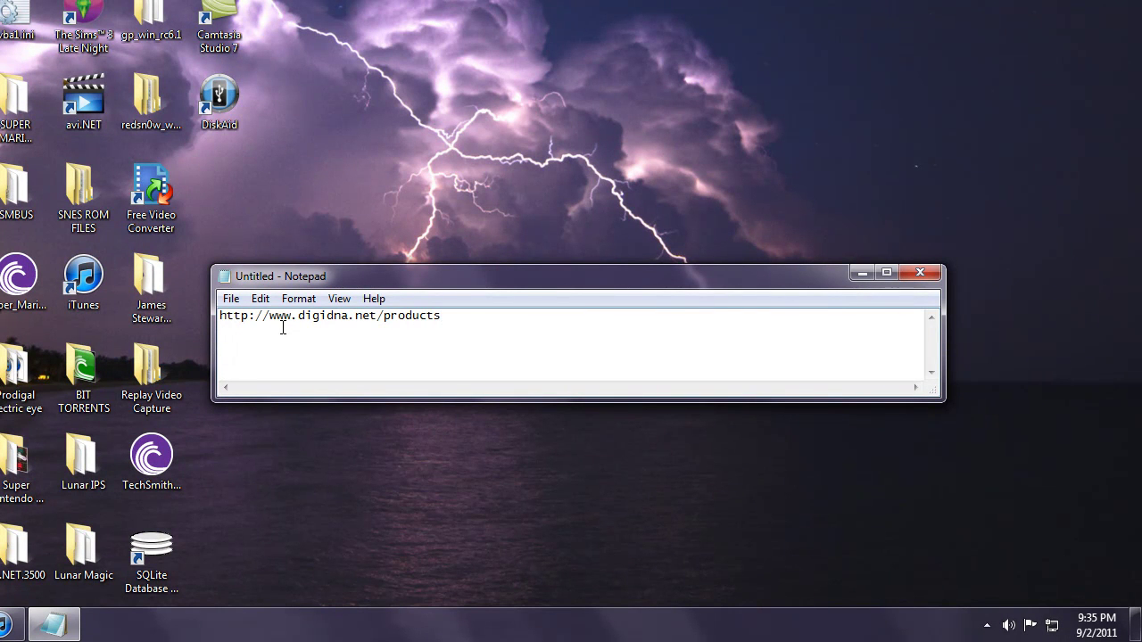
type("/dis")
type("kaid")
type("ttp")
type("://")
type("sou")
type("rceforge")
type(".net")
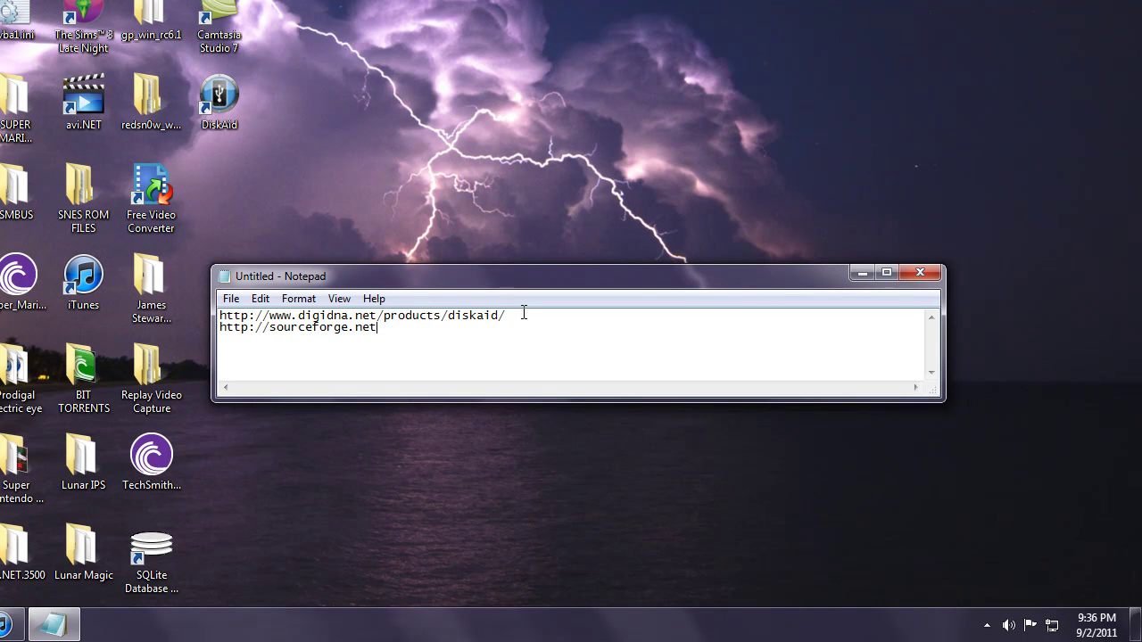
type("/projects/sqlitebrowse")
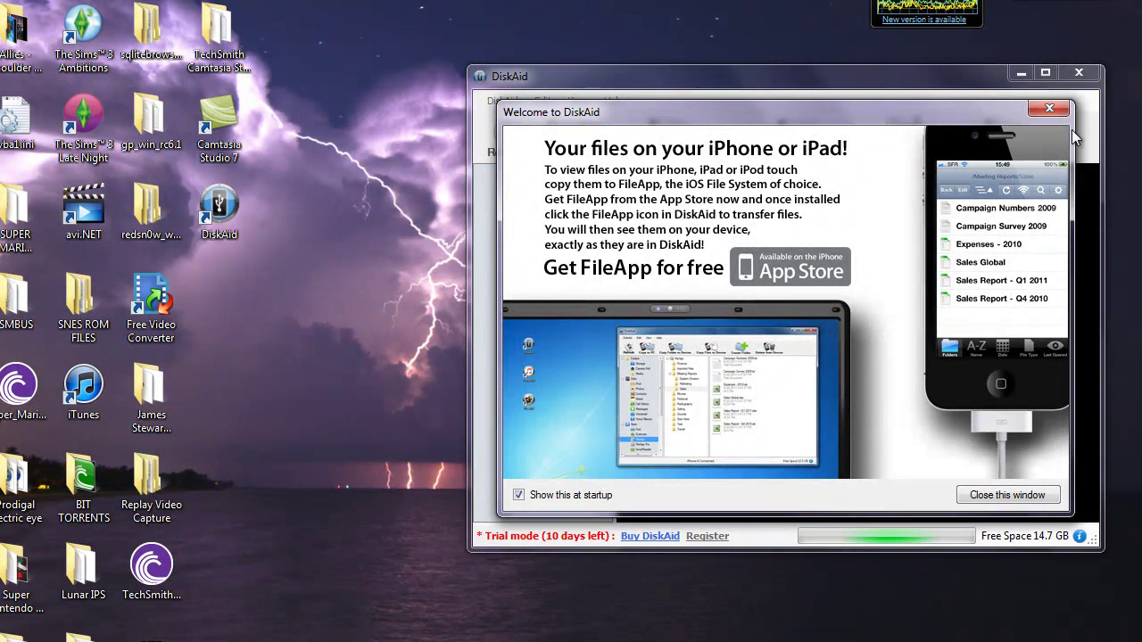
Step: Switch to DiskAid, dismiss its welcome message and reposition its window closer to the desktop icons
left_click(1049, 108)
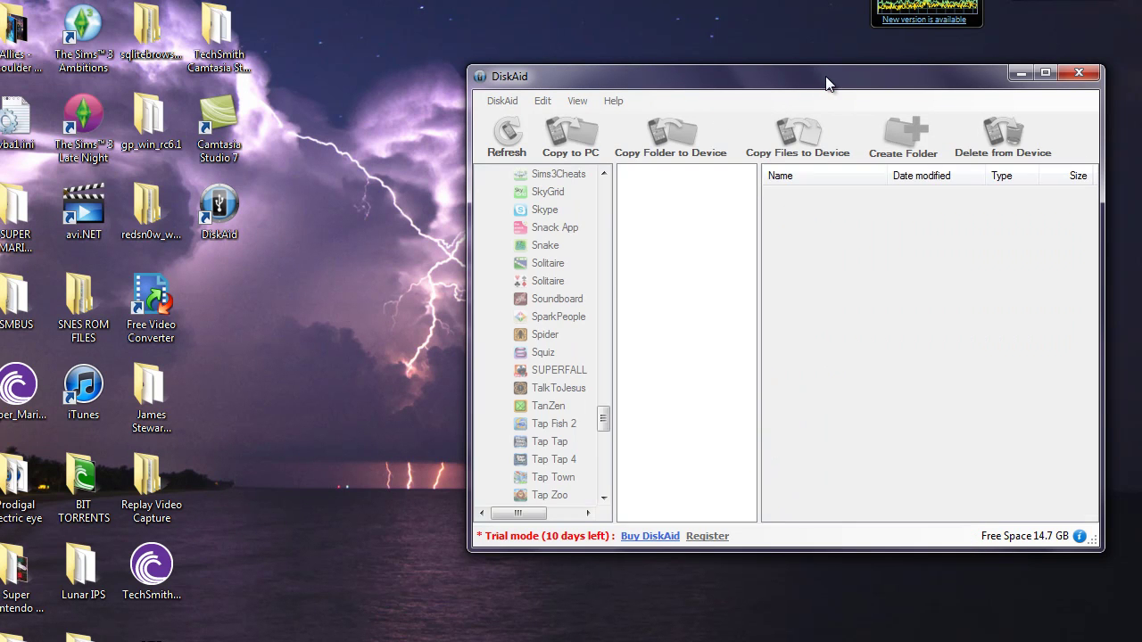
left_click_drag(823, 82, 734, 93)
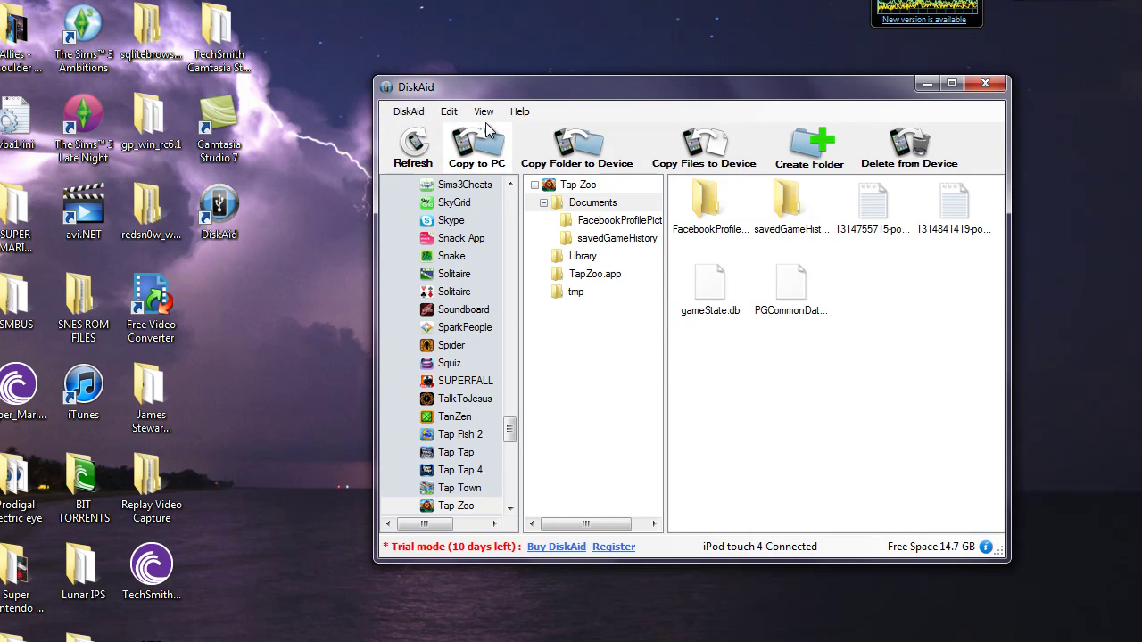
left_click_drag(510, 433, 496, 205)
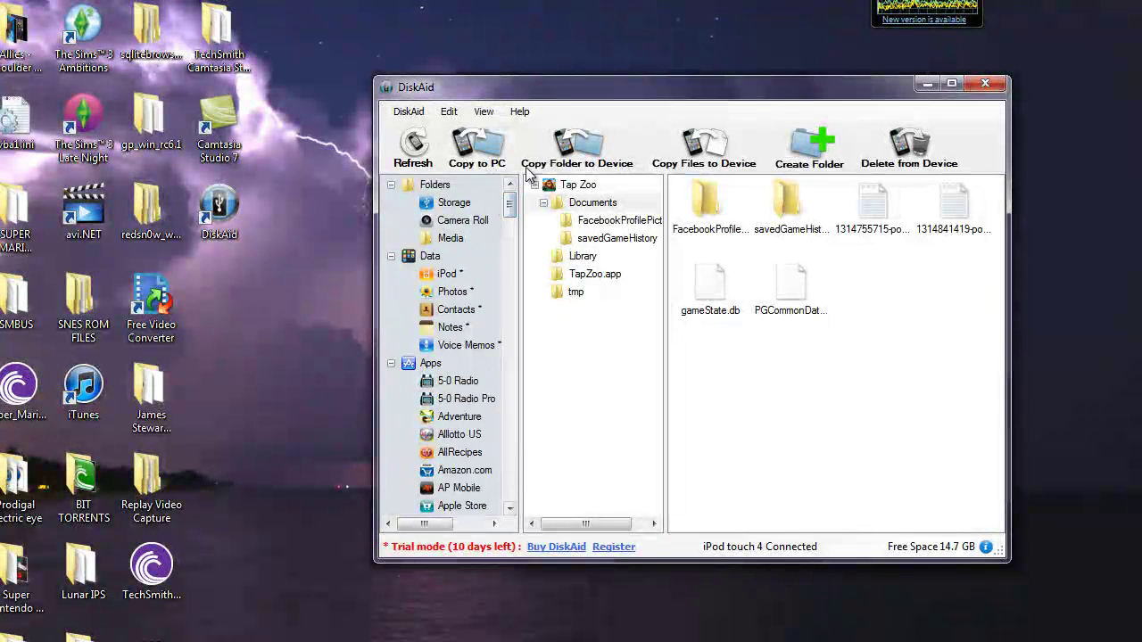
Step: Review DiskAid's advanced preferences for displaying all apps, app root paths and hidden files, and close them without saving
left_click(449, 113)
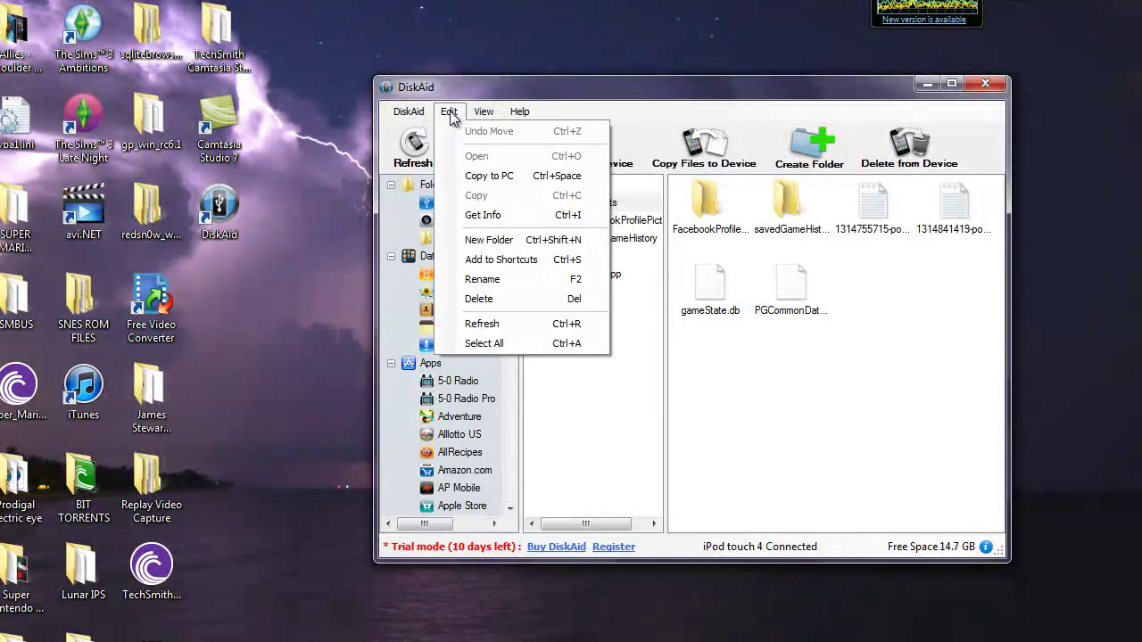
mouse_move(474, 114)
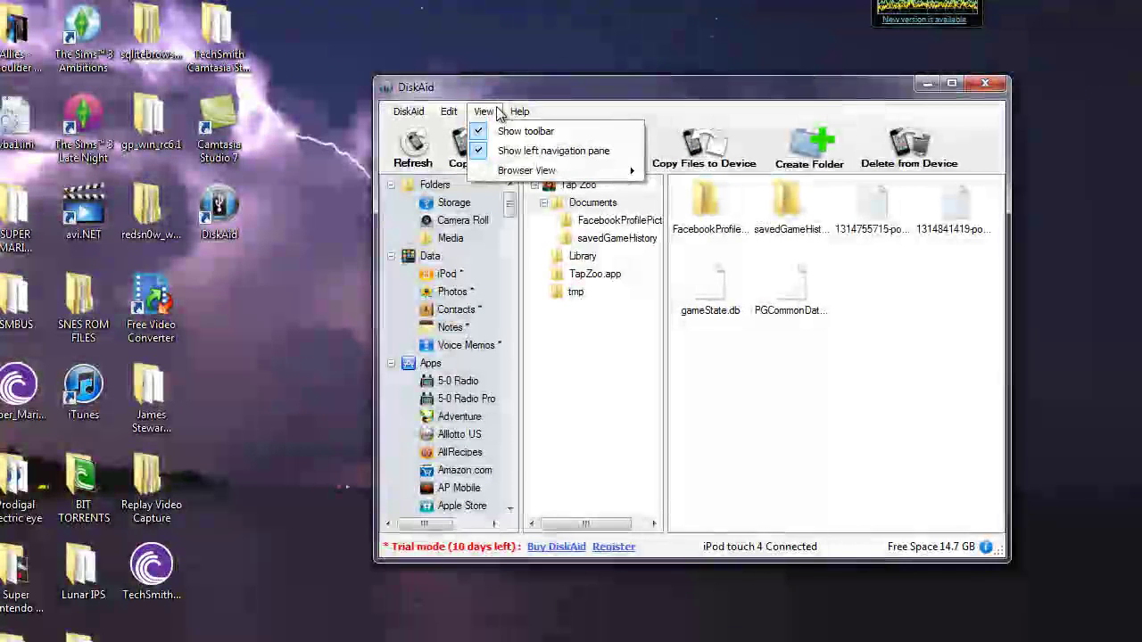
left_click(498, 112)
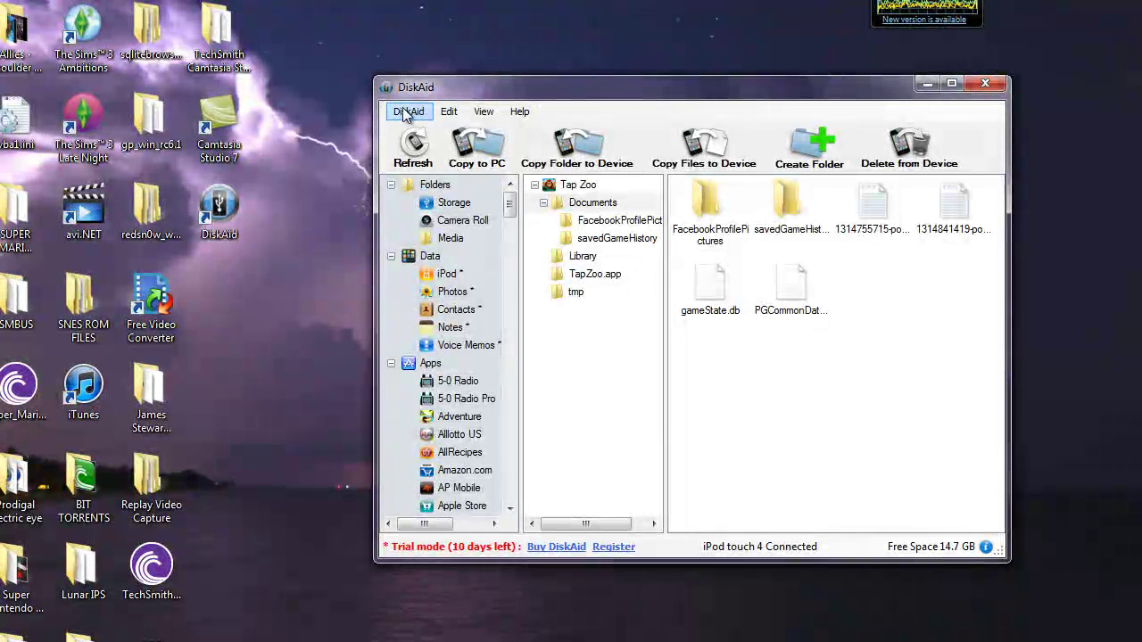
left_click(406, 113)
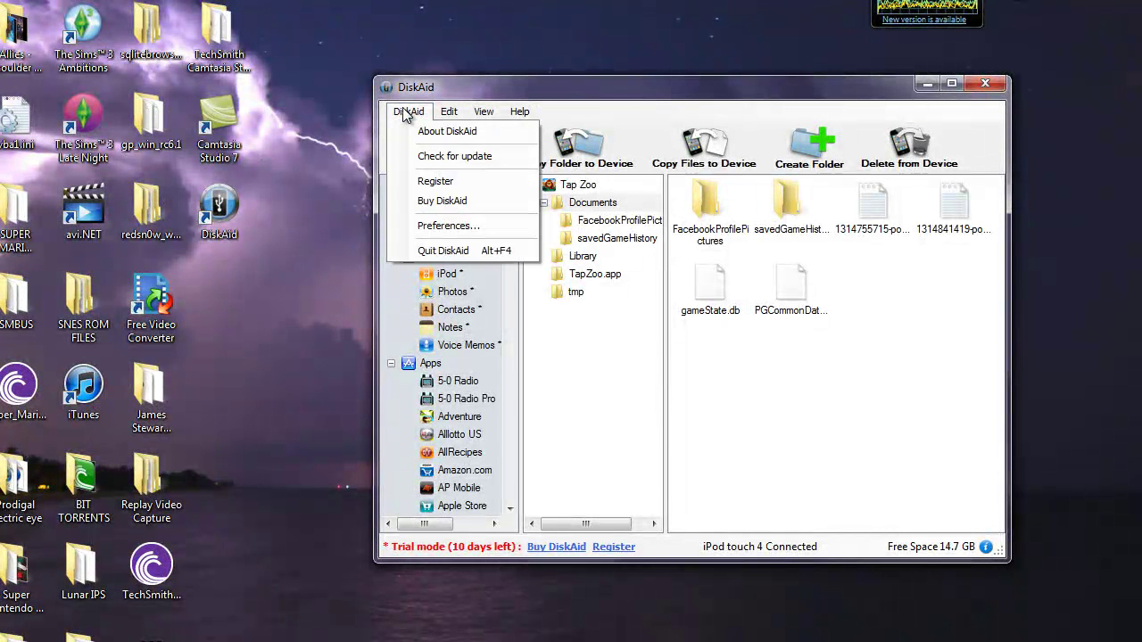
left_click(449, 229)
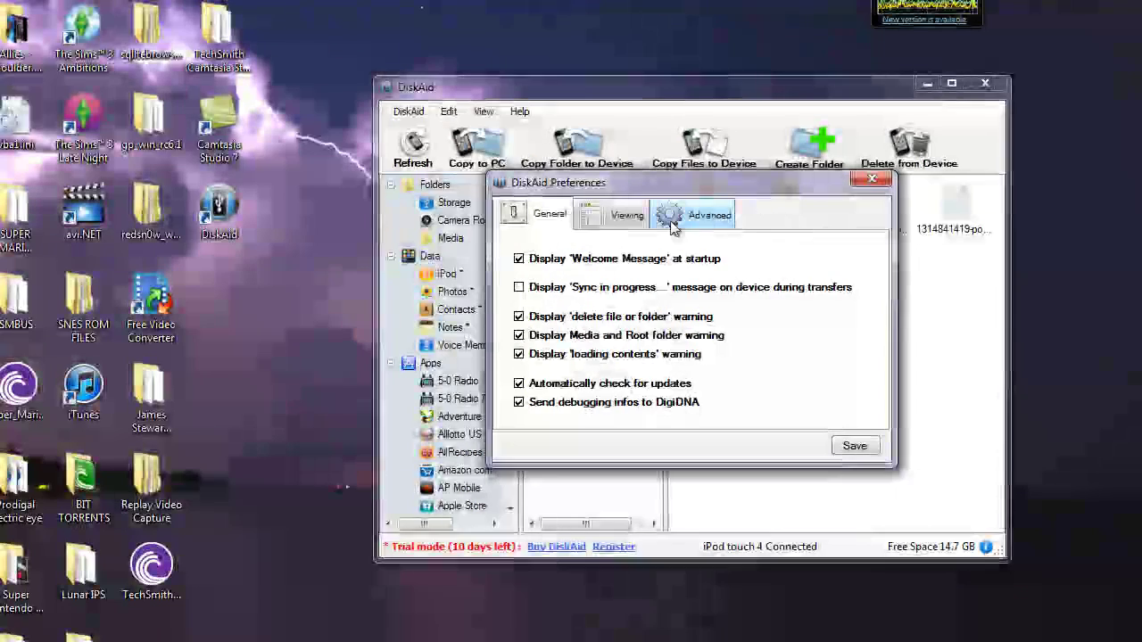
left_click(708, 219)
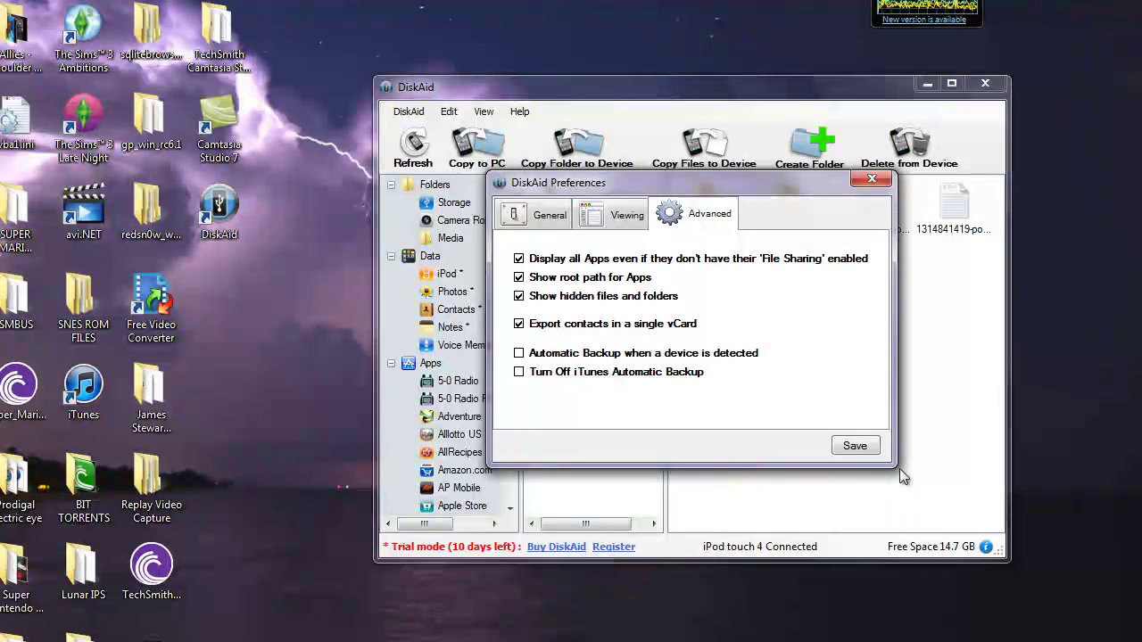
left_click(872, 180)
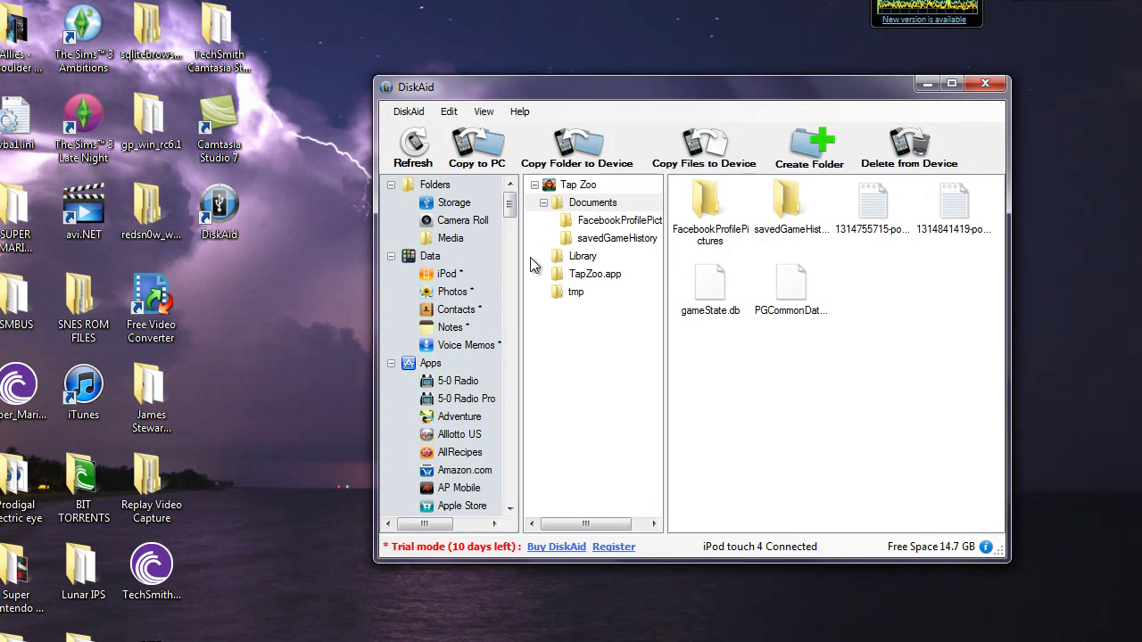
Step: Copy gameState.db from the Tap Zoo app's Documents folder to the desktop and minimize DiskAid
left_click_drag(515, 207, 511, 443)
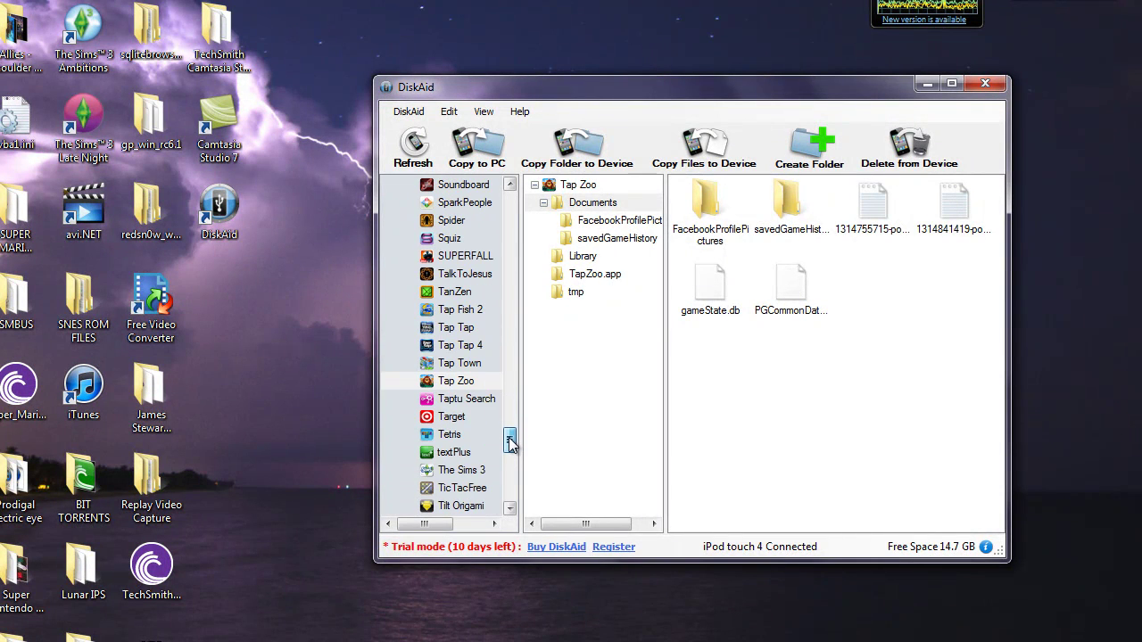
left_click(461, 384)
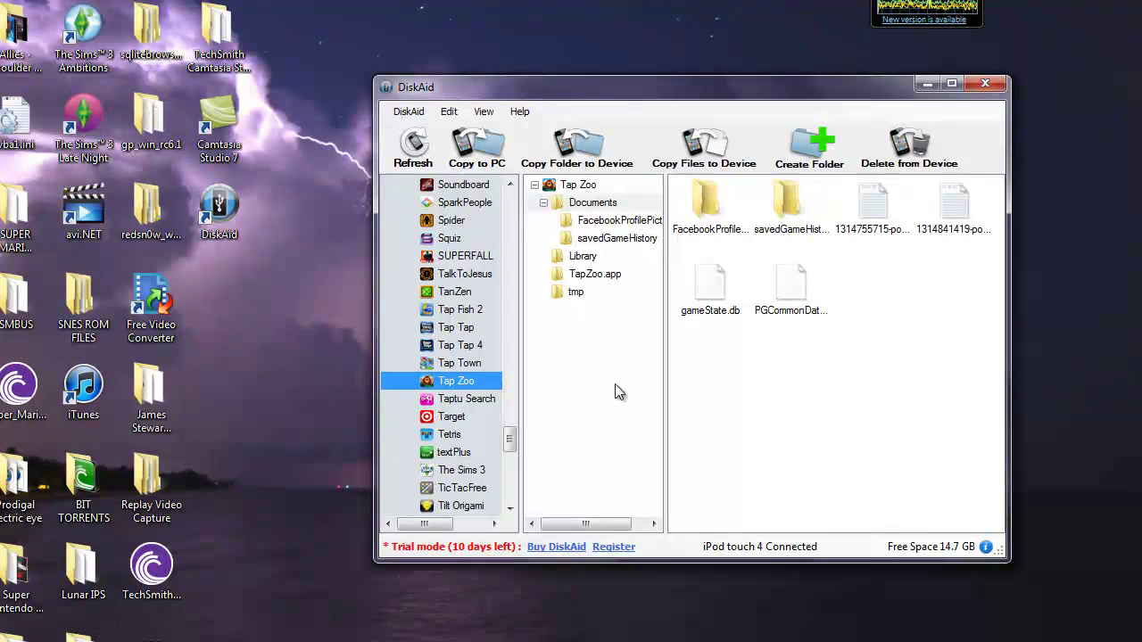
left_click(707, 293)
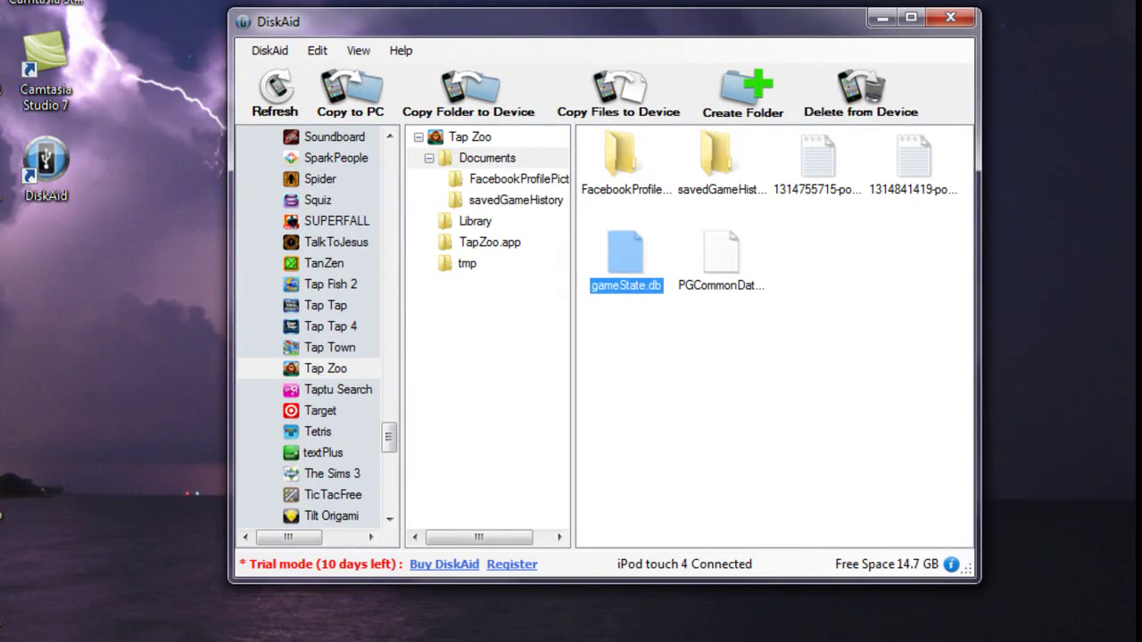
left_click_drag(626, 258, 54, 232)
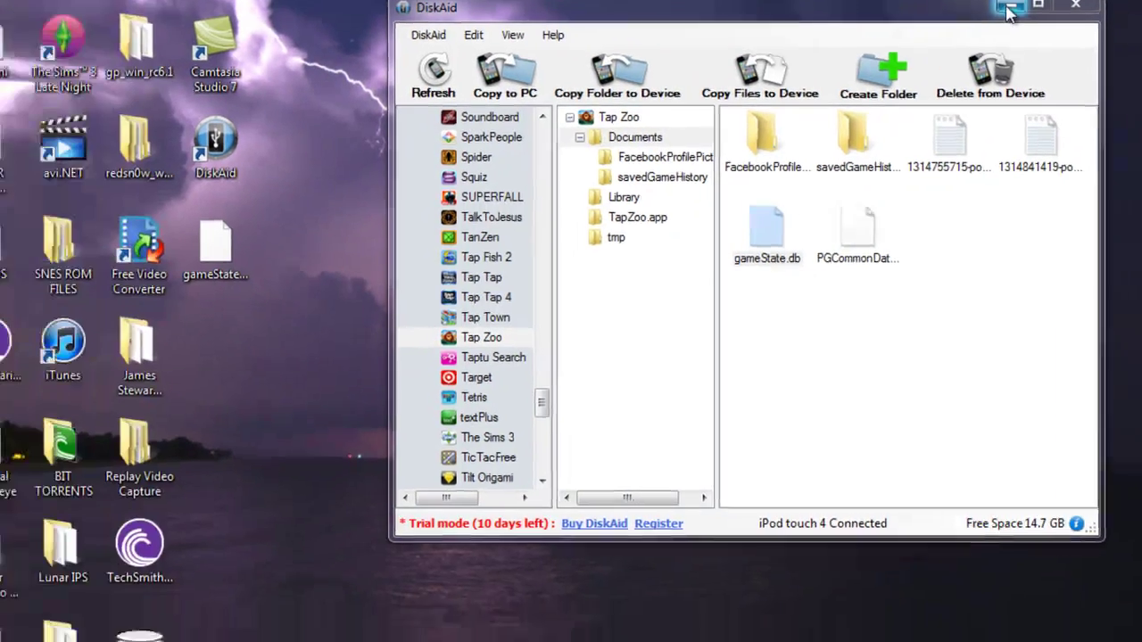
left_click(1008, 8)
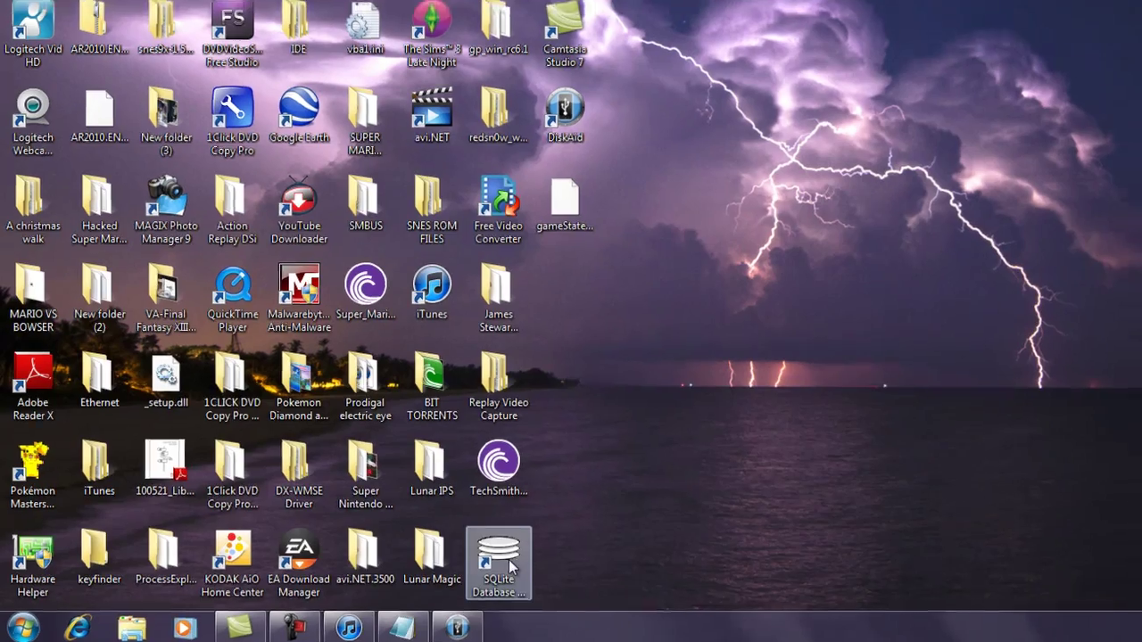
Step: Place the SQLite Database Browser shortcut below the gameState file on the desktop and run the program
left_click_drag(521, 561, 587, 295)
left_click(562, 511)
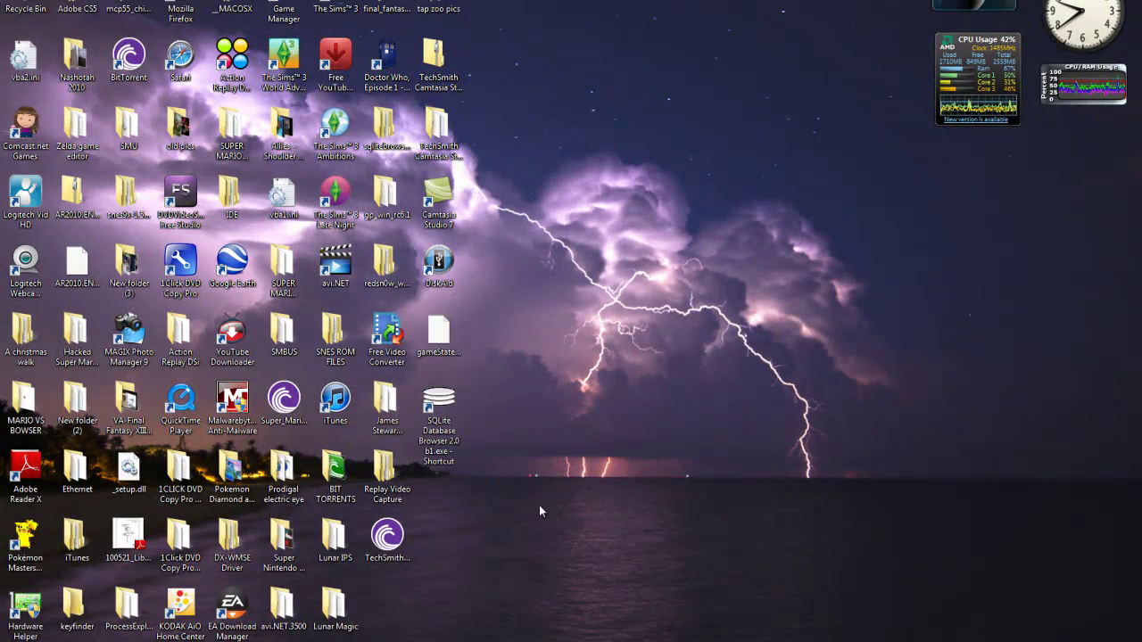
double_click(451, 435)
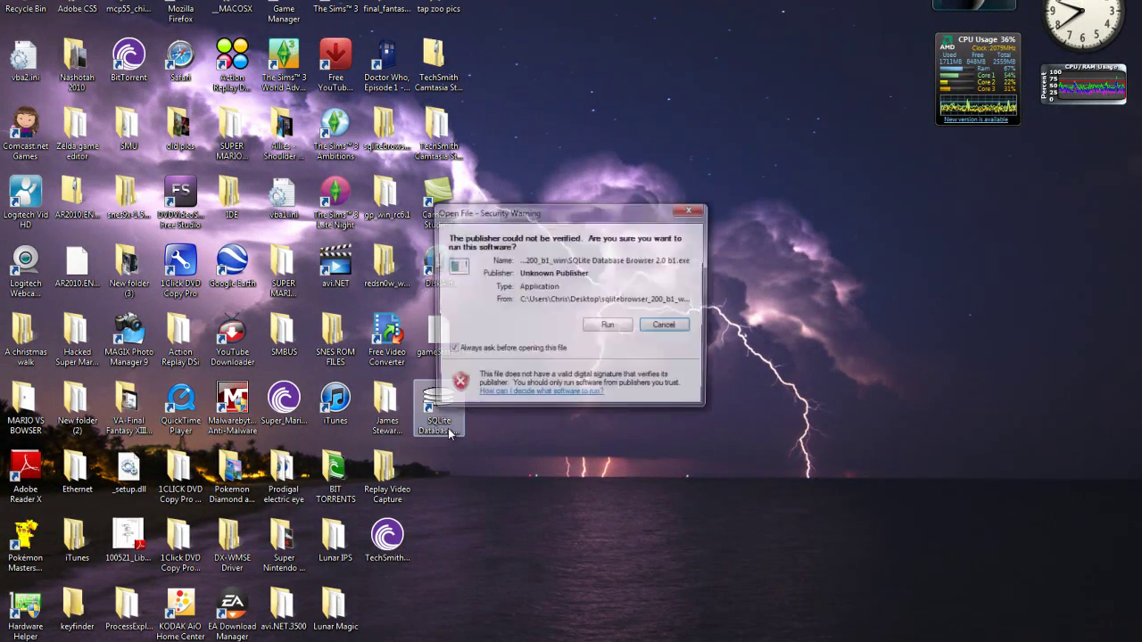
left_click(589, 329)
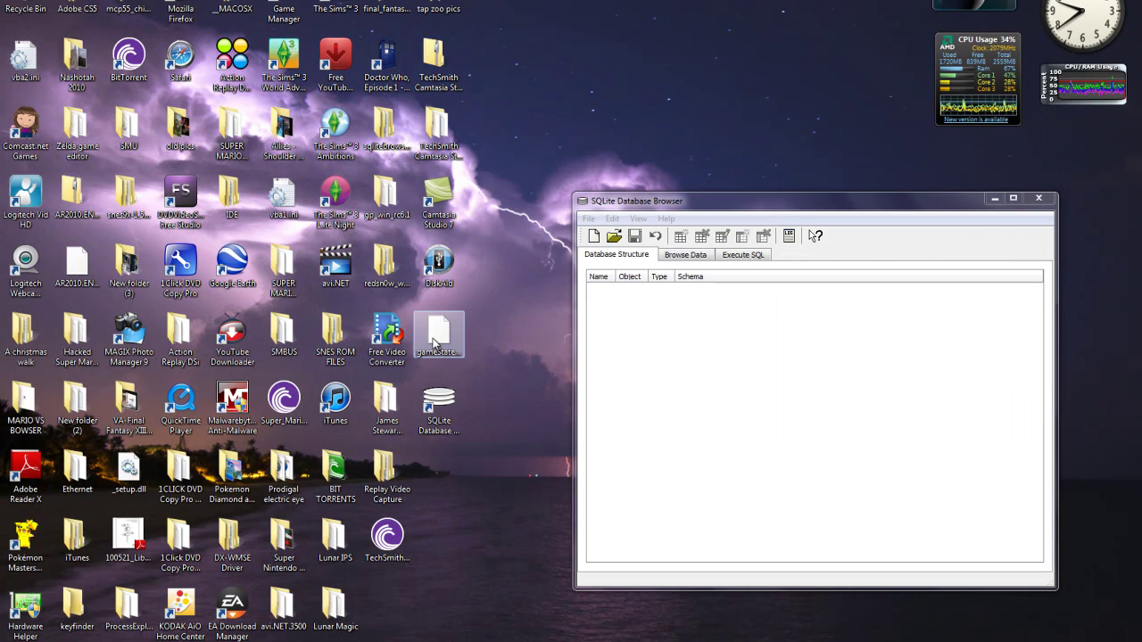
Step: Load the desktop copy of gameState.db into SQLite Database Browser and display the data of the users table
left_click_drag(431, 346, 595, 406)
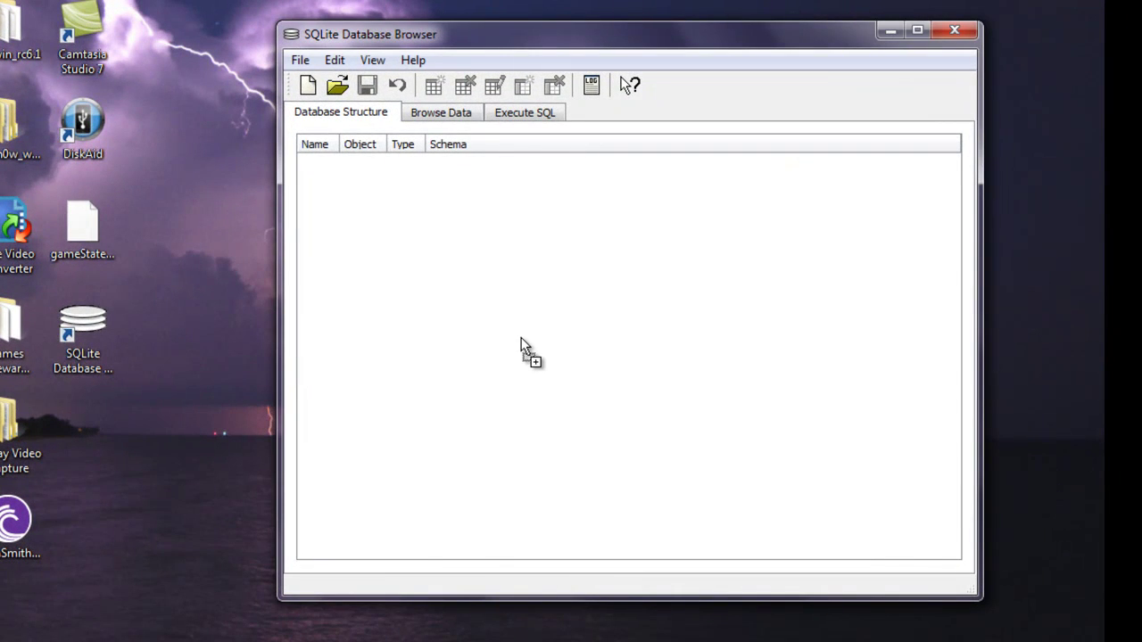
left_click_drag(521, 339, 522, 340)
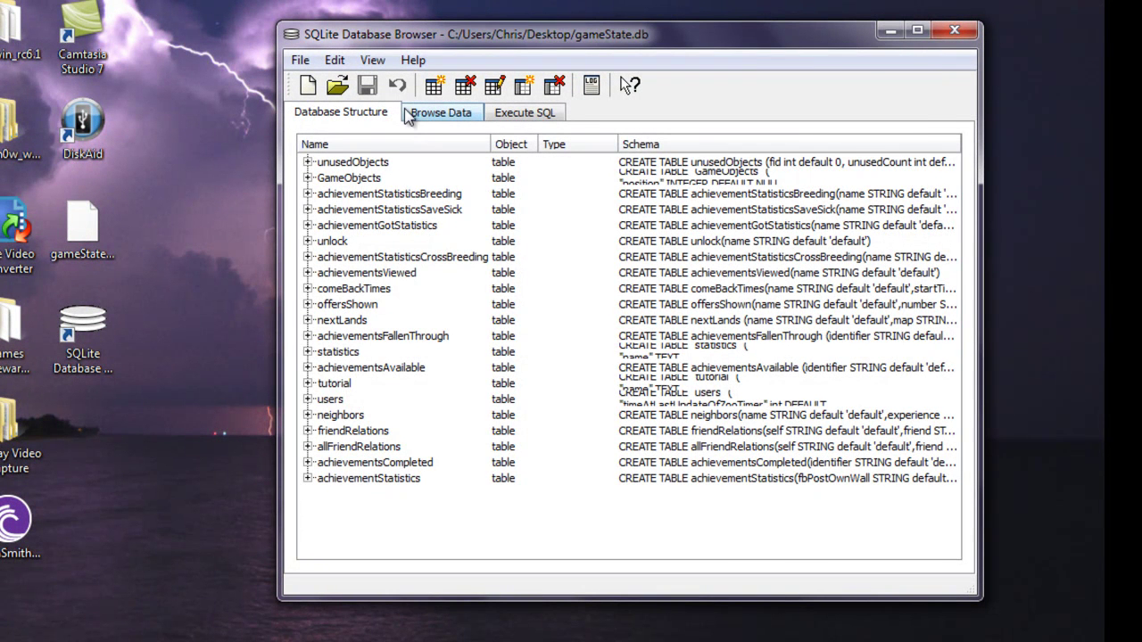
left_click(442, 115)
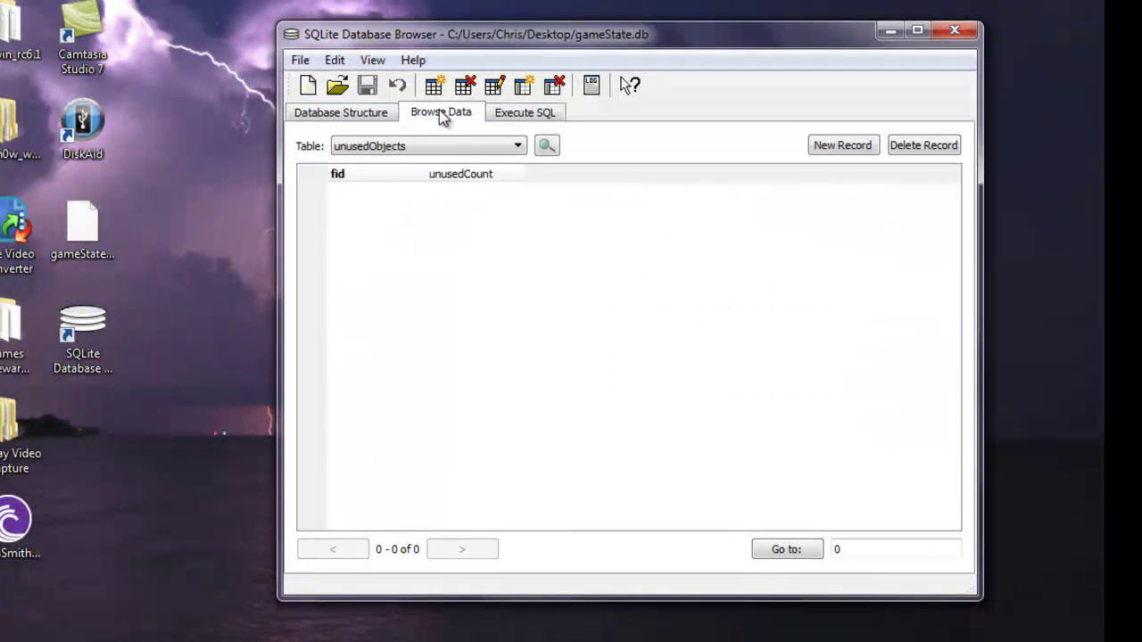
left_click(524, 150)
scroll(428, 179, "up", 1)
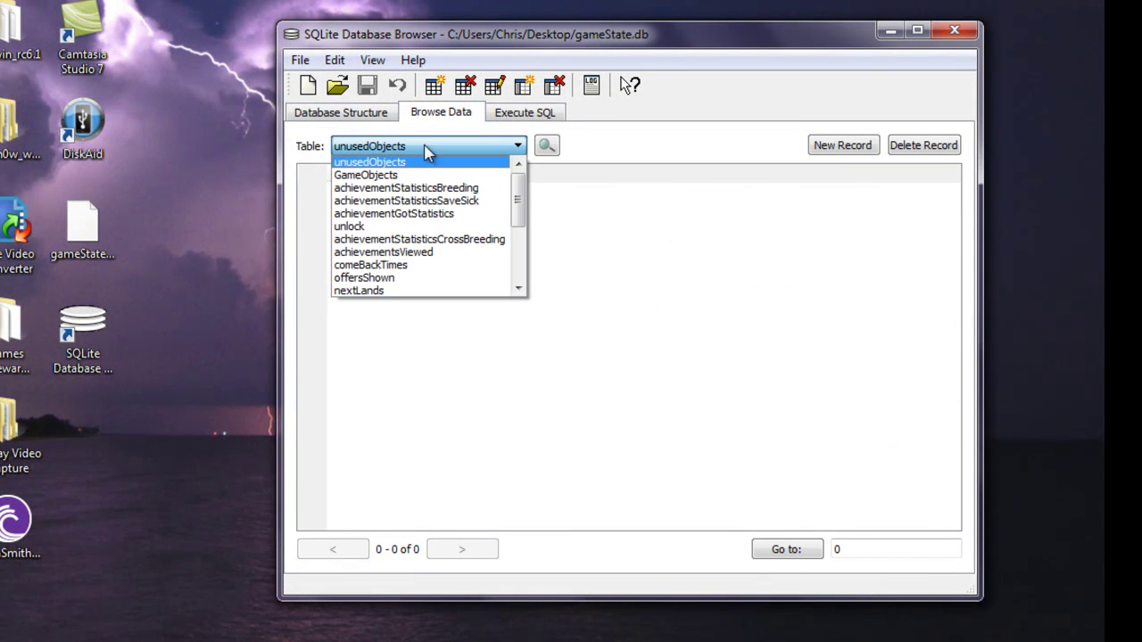
left_click_drag(518, 212, 517, 254)
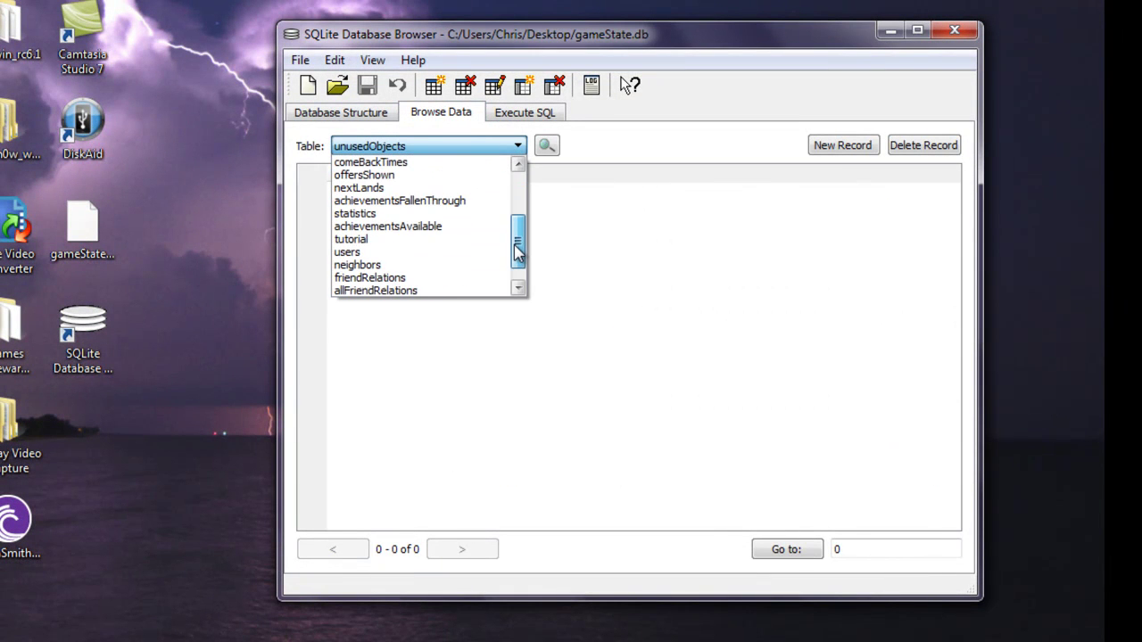
left_click(401, 252)
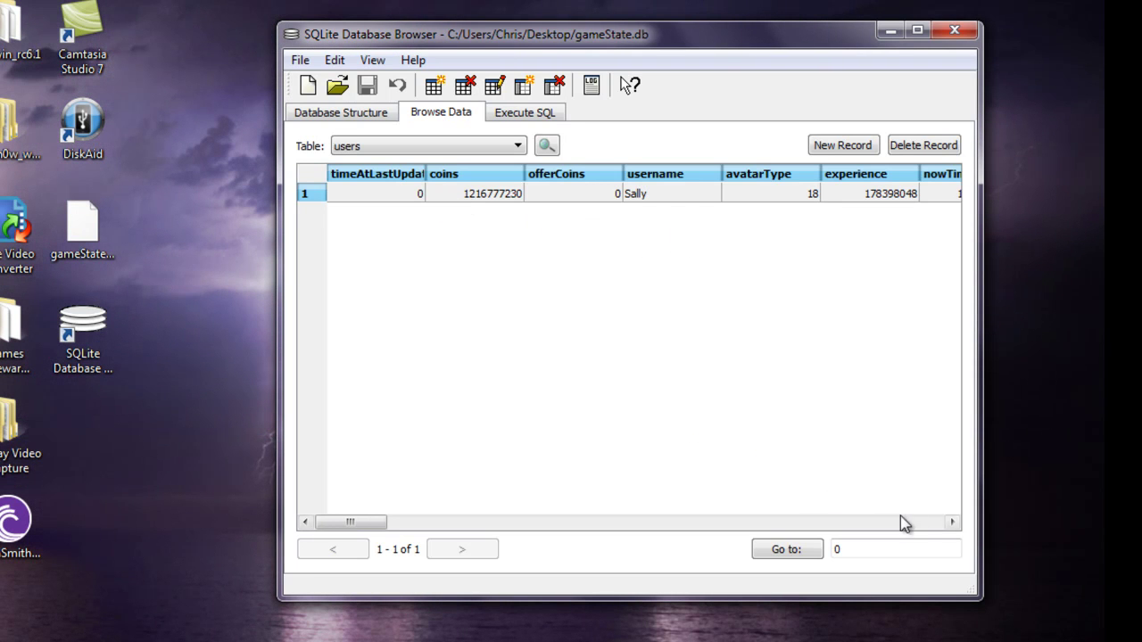
Step: Examine the columns of the users record, including gold, ticketPrice, layers and databaseVersion, and return to the first columns
left_click(951, 523)
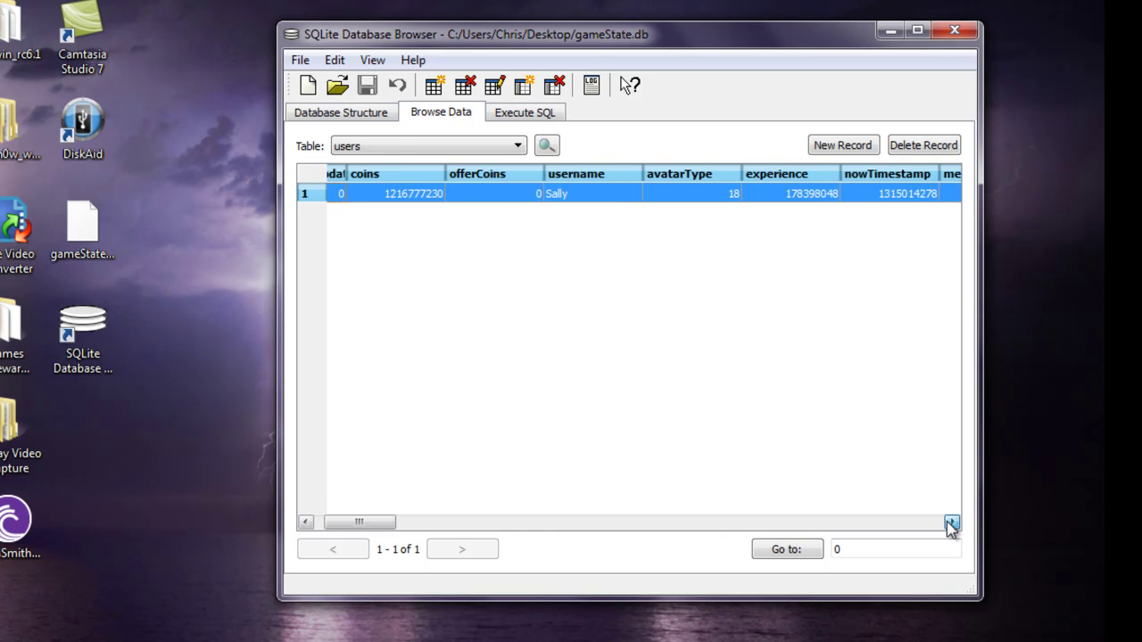
left_click(951, 523)
left_click(951, 523)
left_click(951, 523)
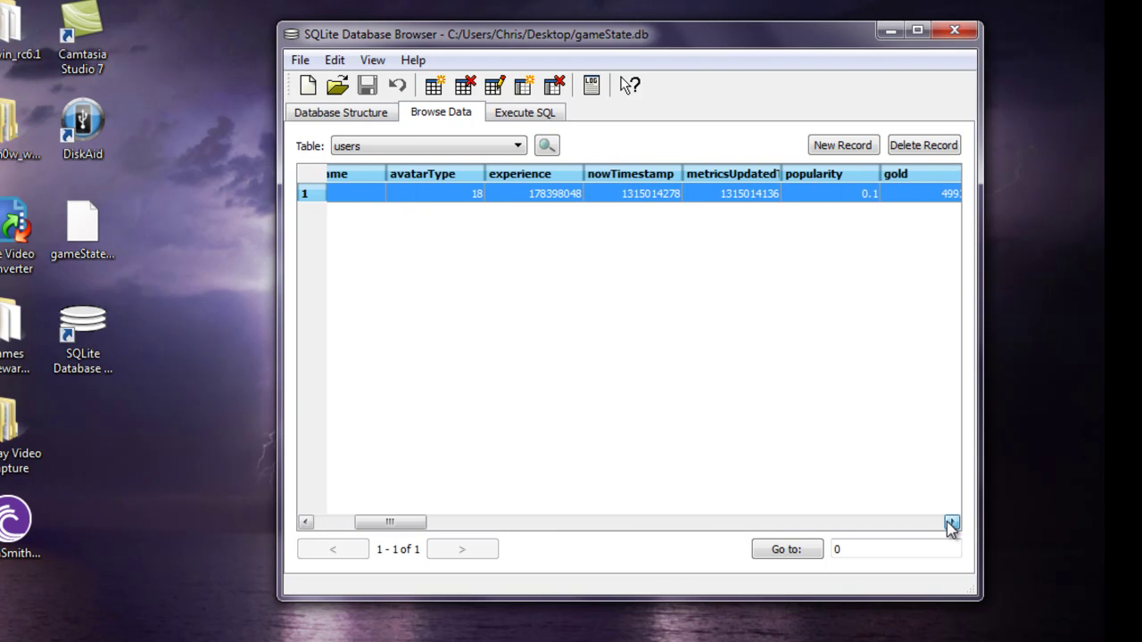
left_click(951, 522)
left_click(951, 523)
left_click(951, 523)
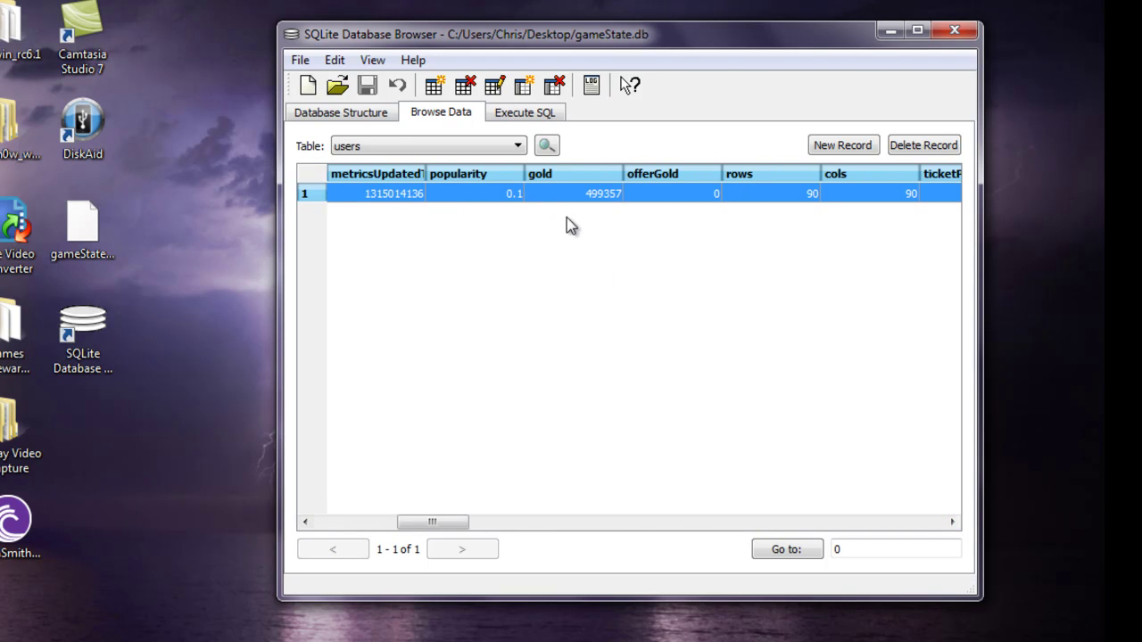
left_click(951, 523)
left_click(951, 523)
left_click(951, 523)
left_click(951, 523)
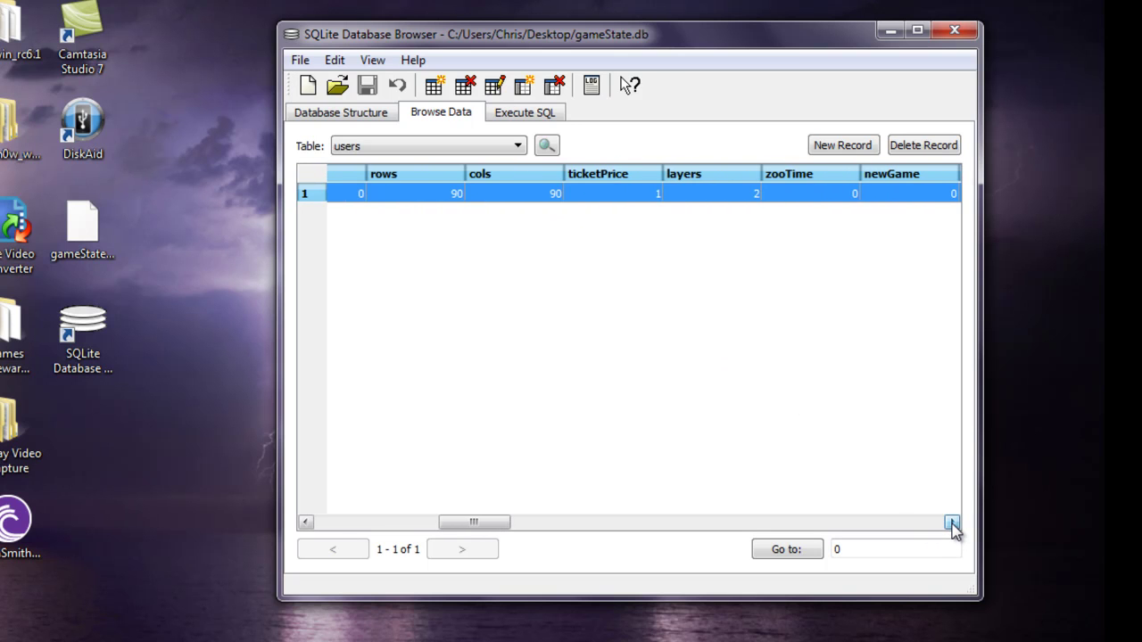
left_click(951, 523)
left_click(951, 522)
left_click(951, 523)
left_click(951, 522)
left_click(951, 523)
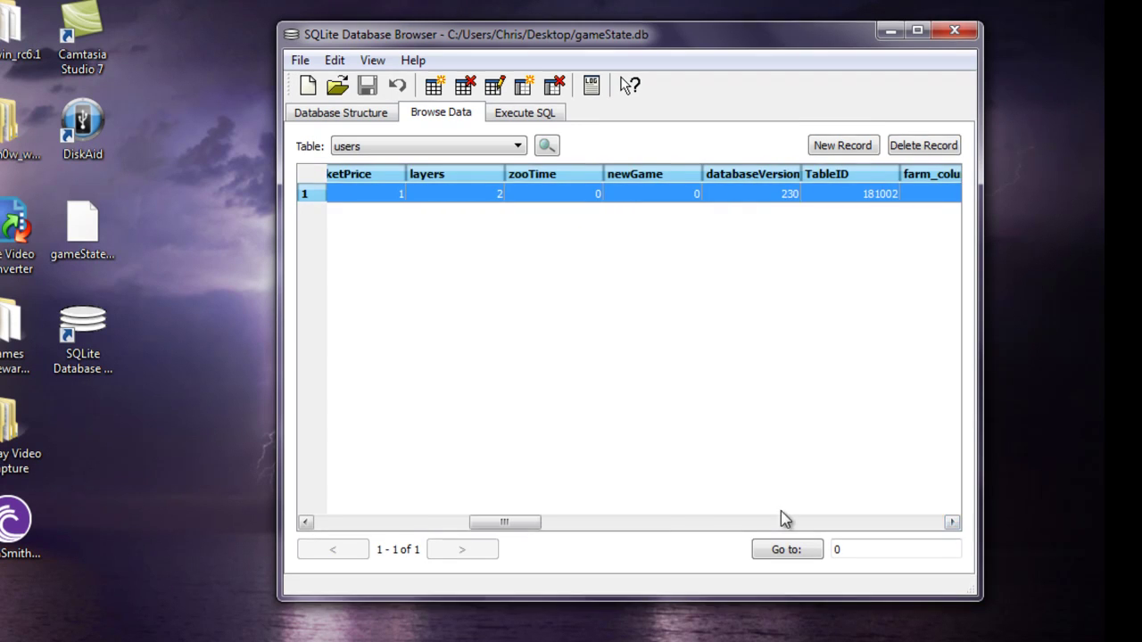
left_click_drag(525, 524, 347, 525)
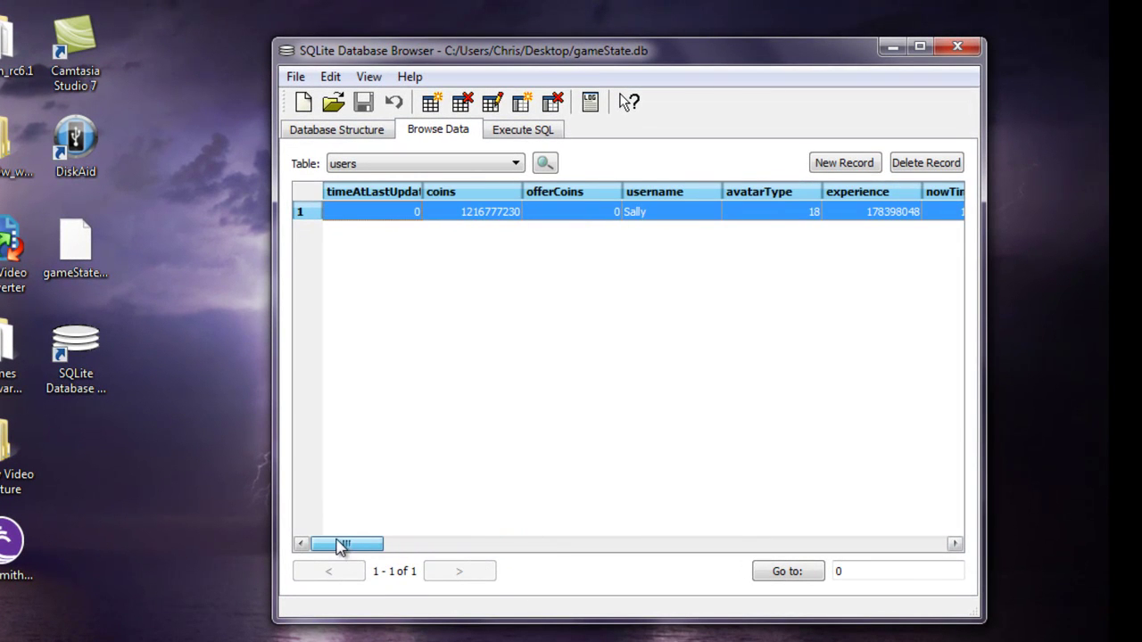
left_click(596, 345)
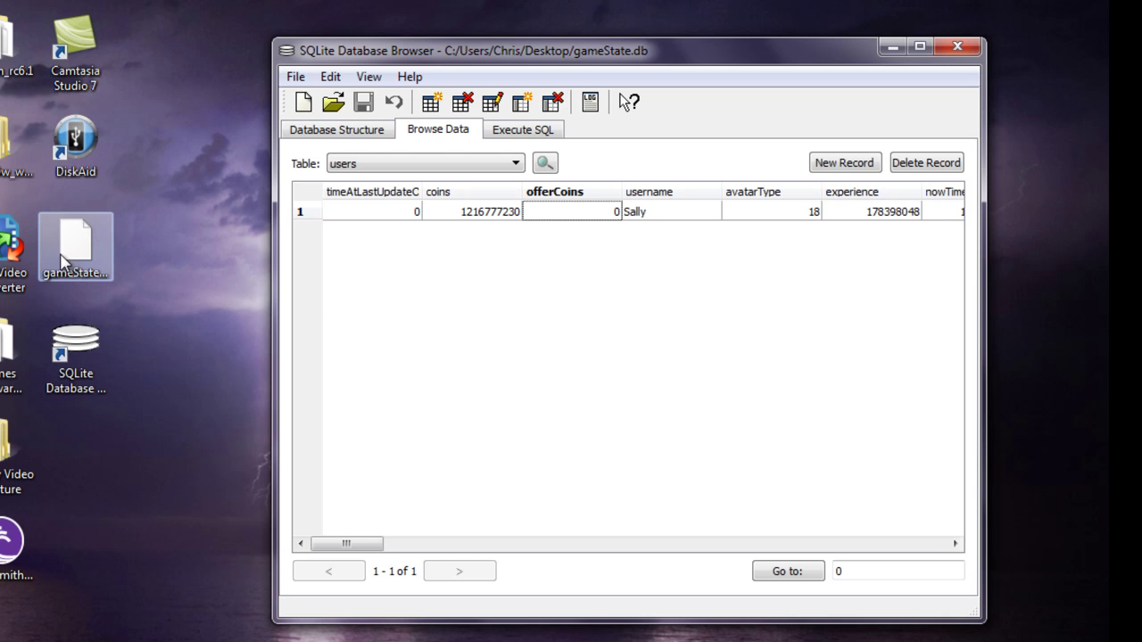
Step: Close the database browser and open the desktop gameState.db file's name for editing, leaving it without entering a new name
left_click(948, 54)
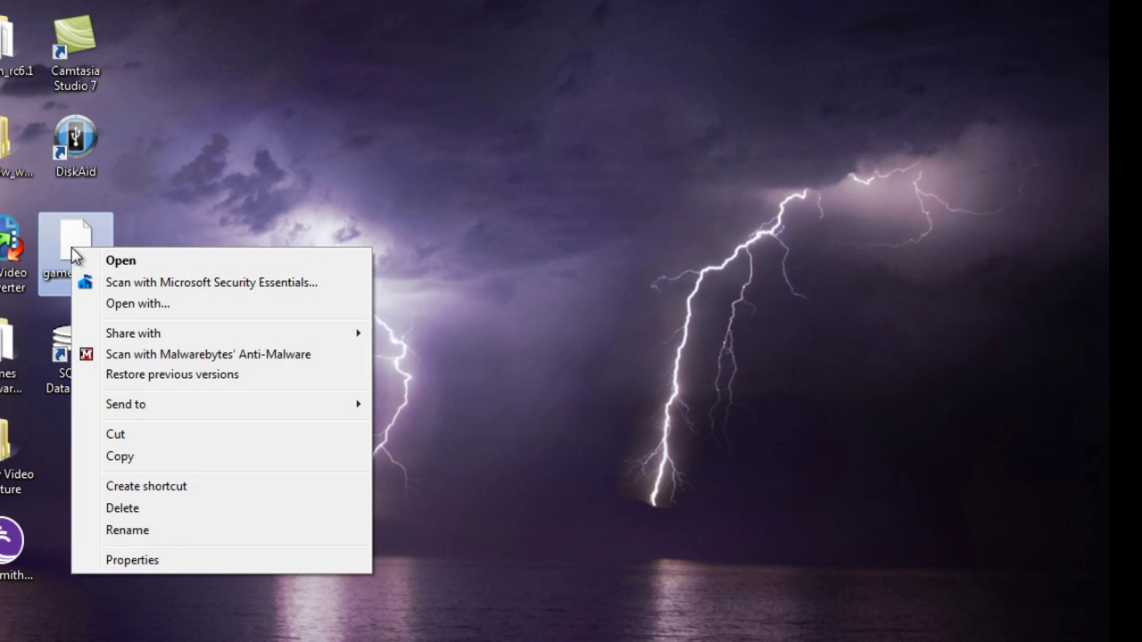
left_click(128, 529)
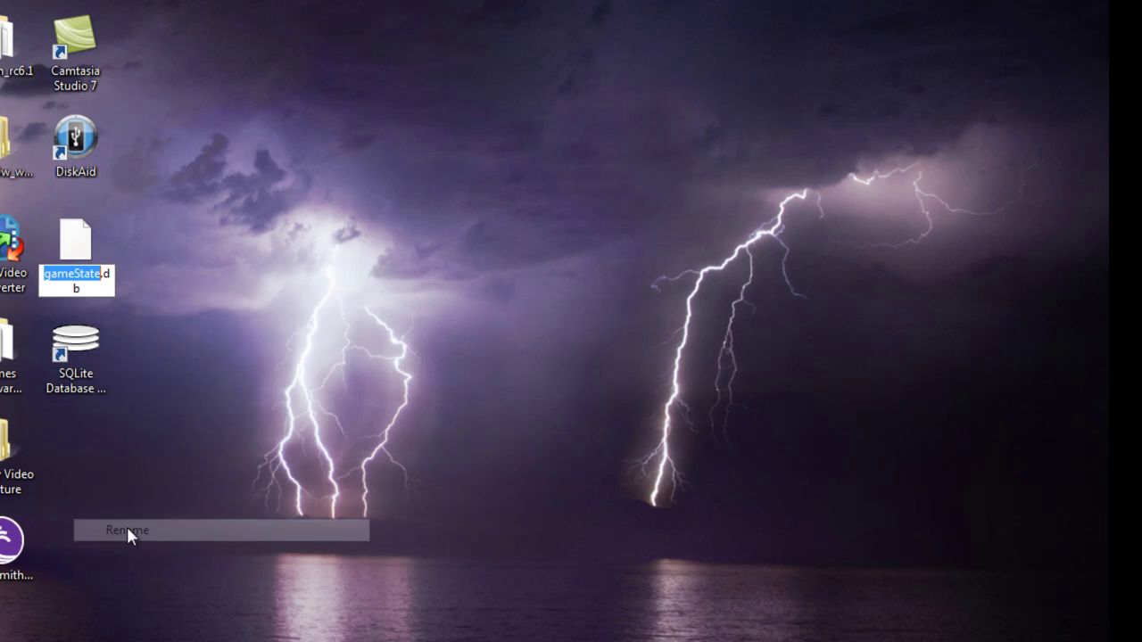
left_click(88, 289)
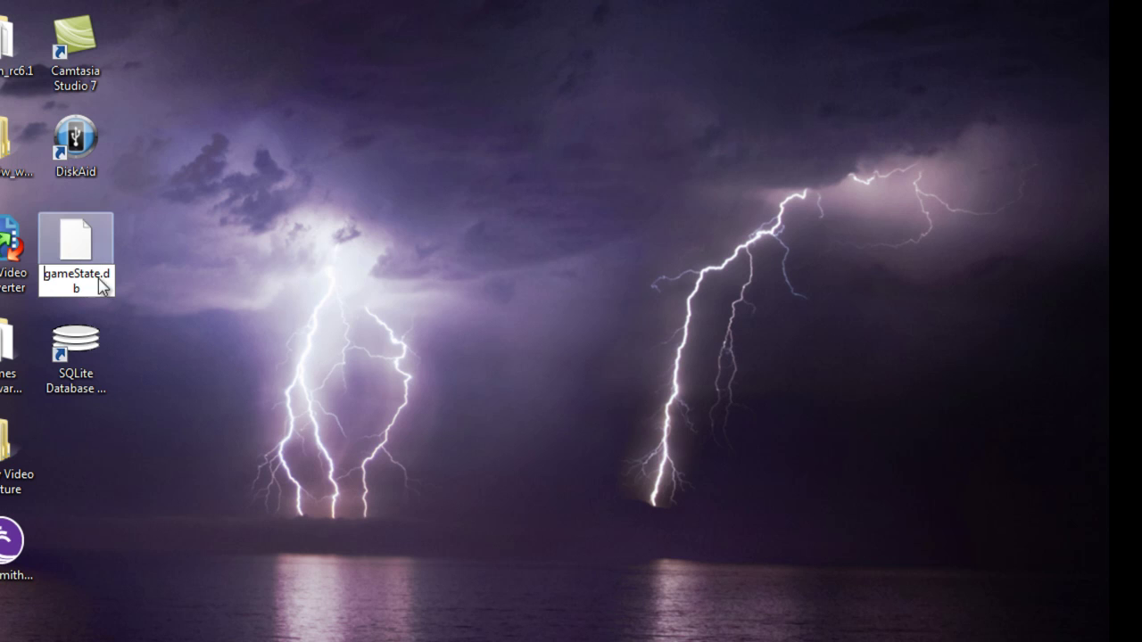
left_click(232, 306)
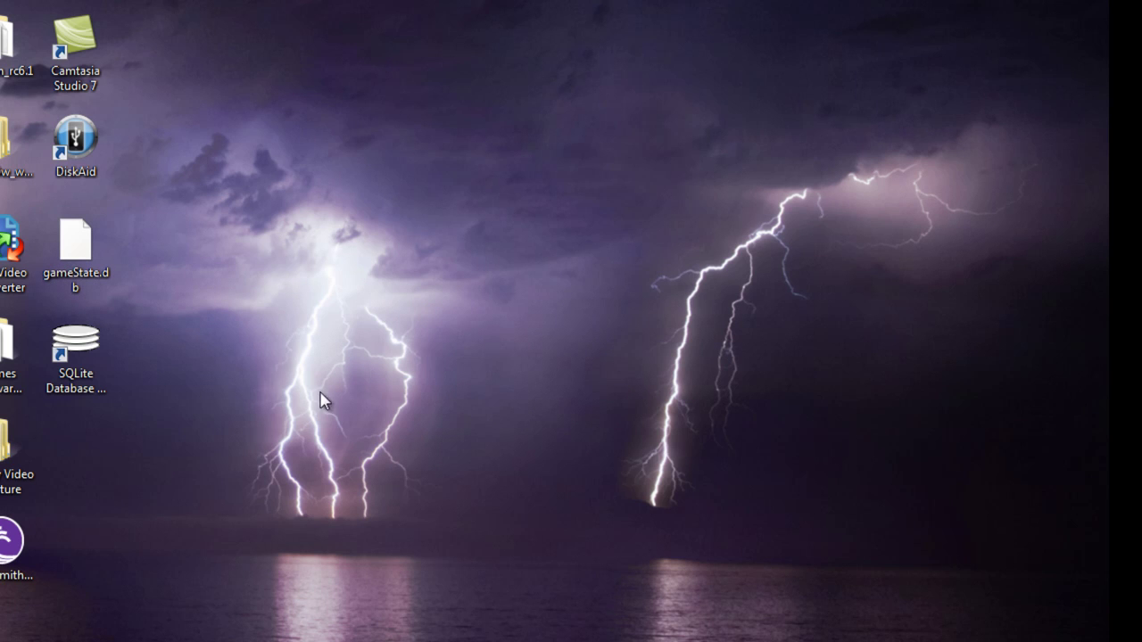
Step: Run SQLite Database Browser again from the desktop shortcut and load the desktop gameState.db into it
double_click(81, 377)
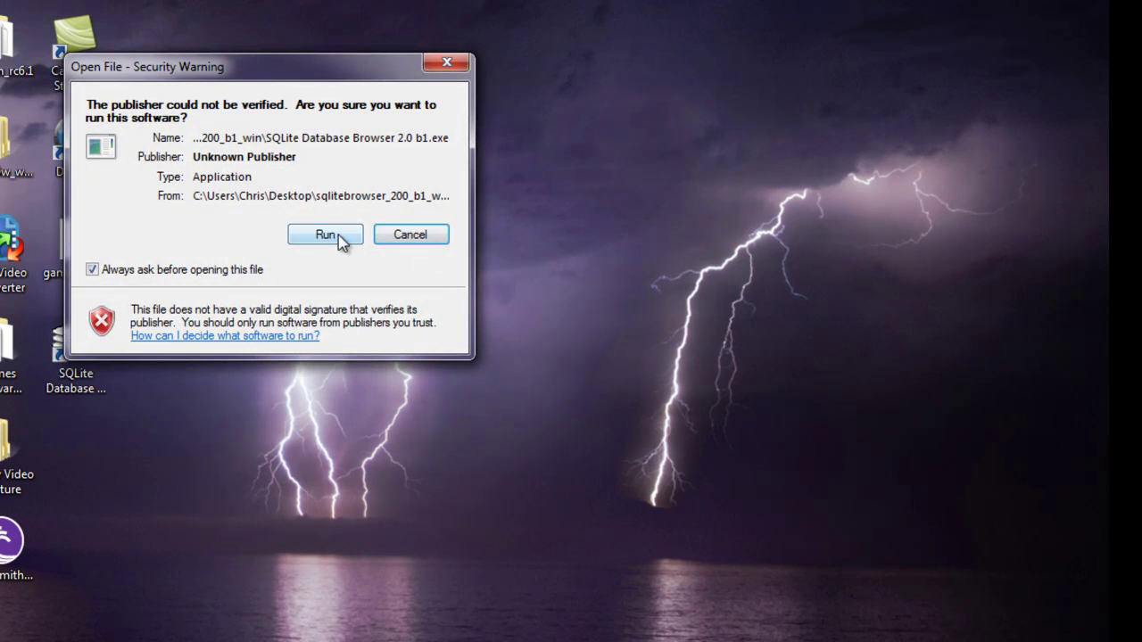
left_click(325, 234)
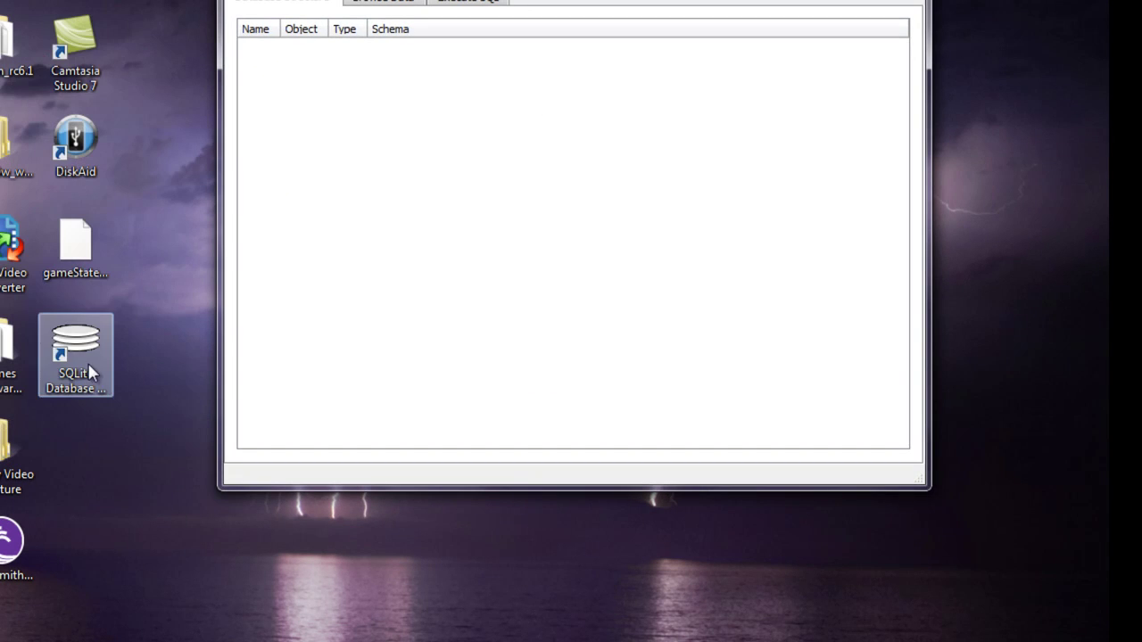
left_click(80, 243)
left_click_drag(100, 237, 464, 238)
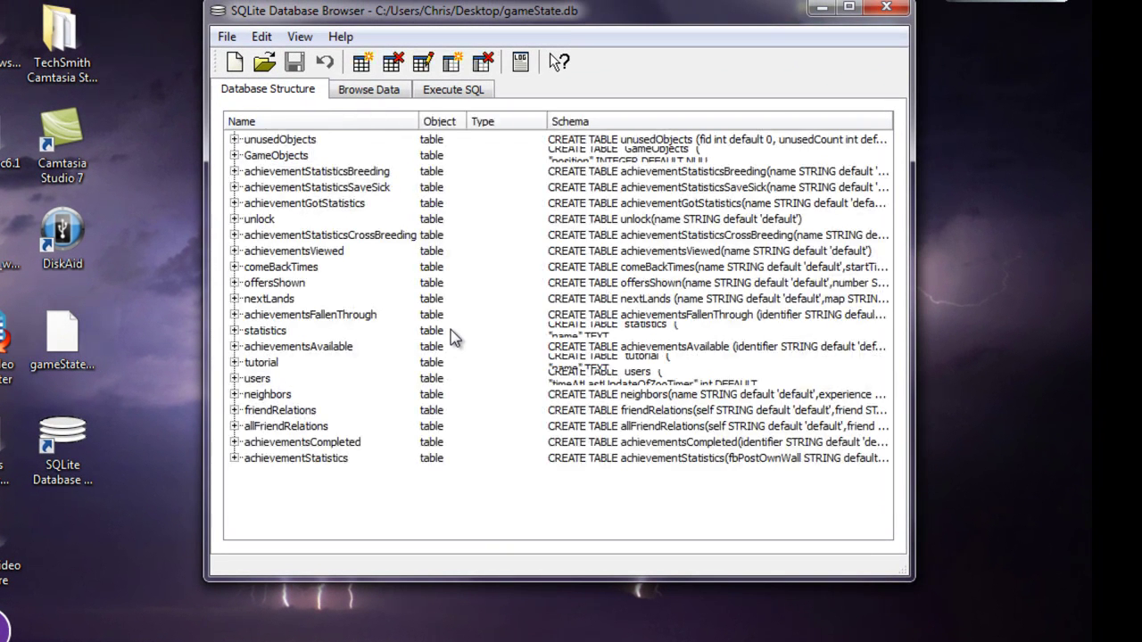
Step: Compare the database structure with the data view and display the data of the users table
left_click(362, 91)
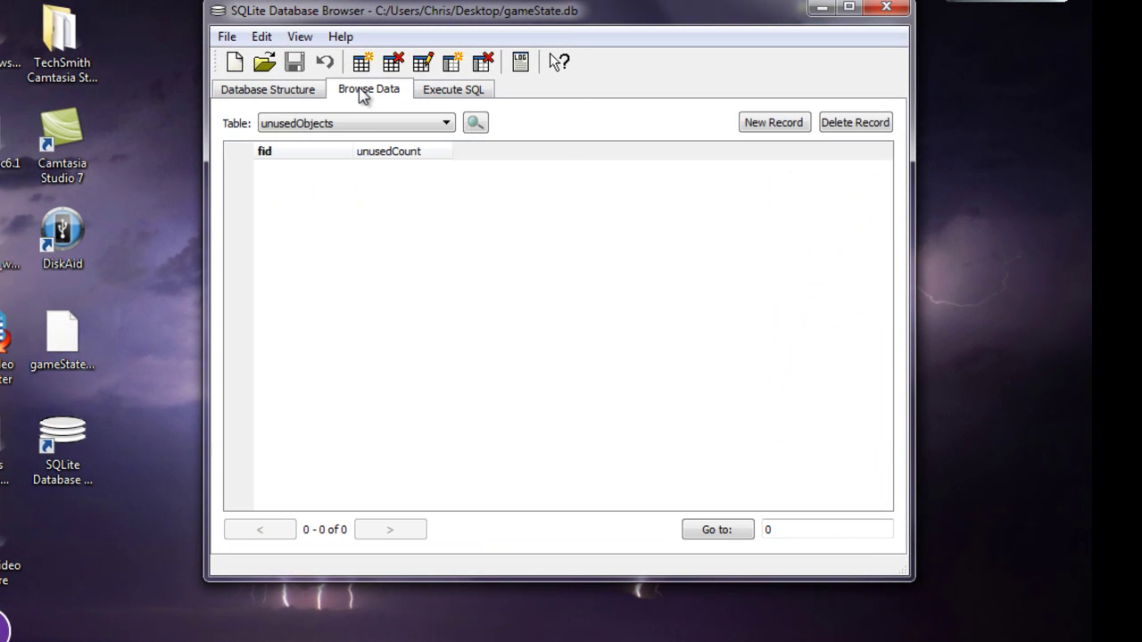
left_click(268, 90)
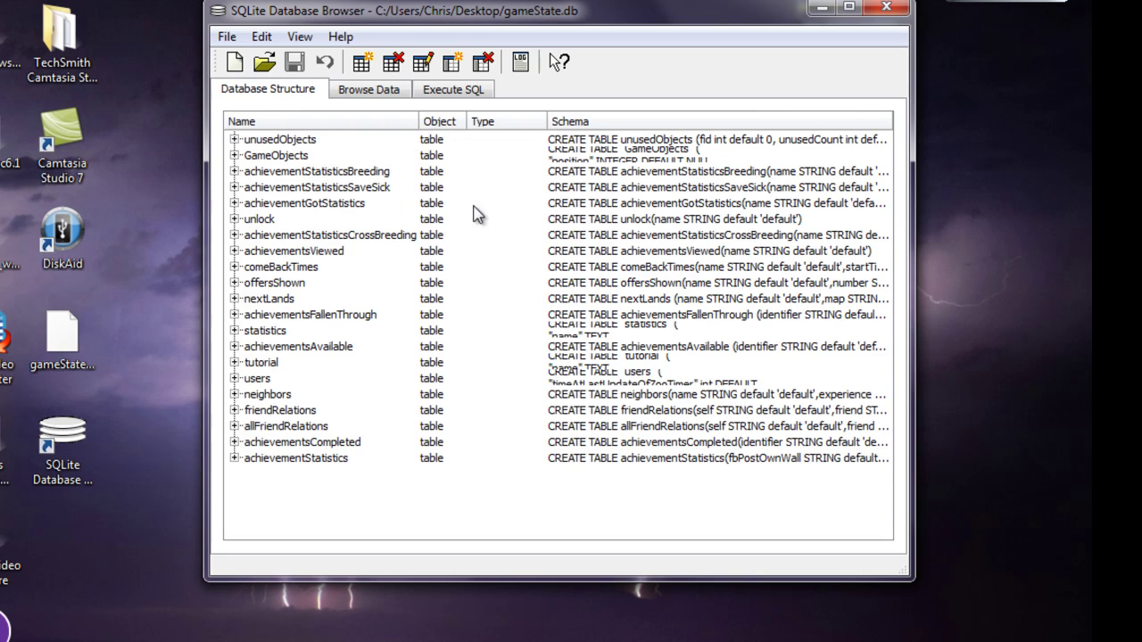
left_click(355, 92)
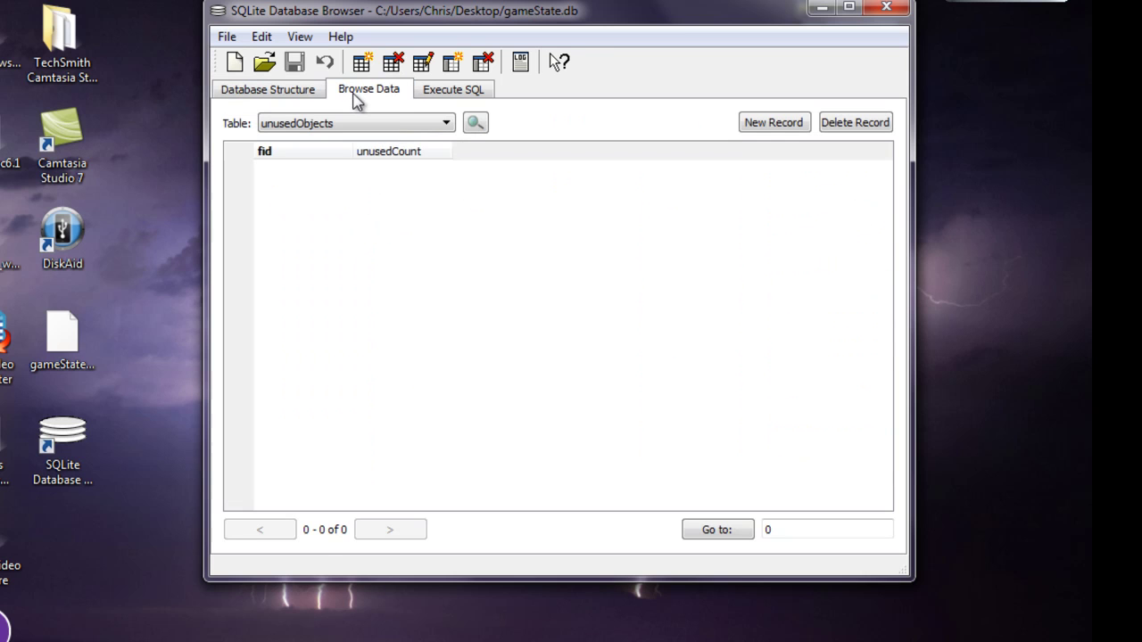
left_click(445, 123)
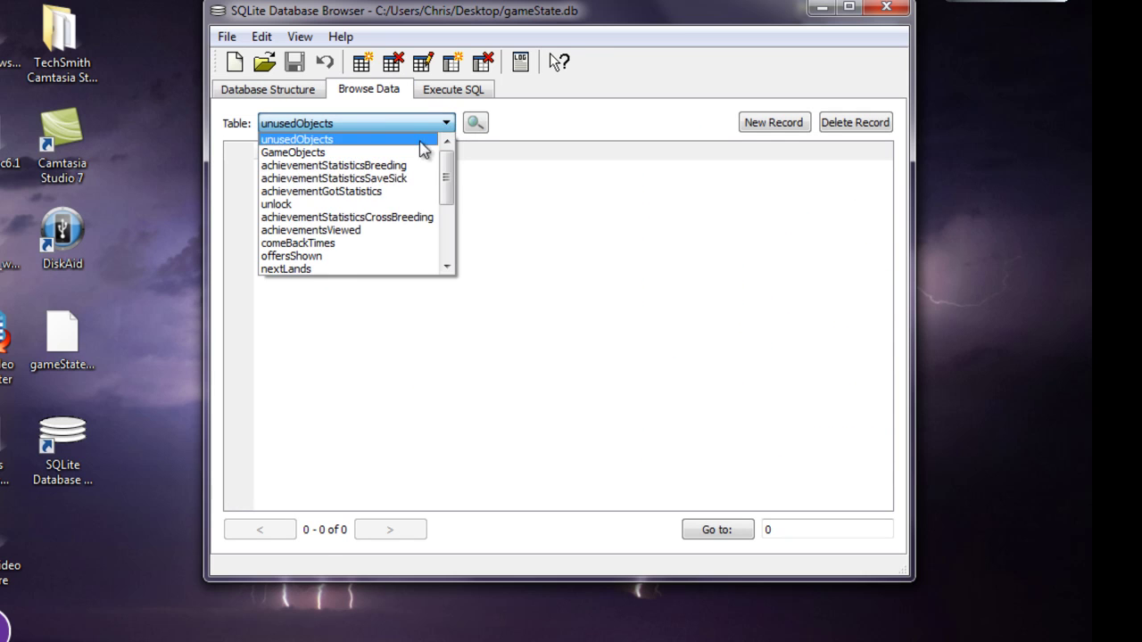
left_click_drag(446, 186, 446, 224)
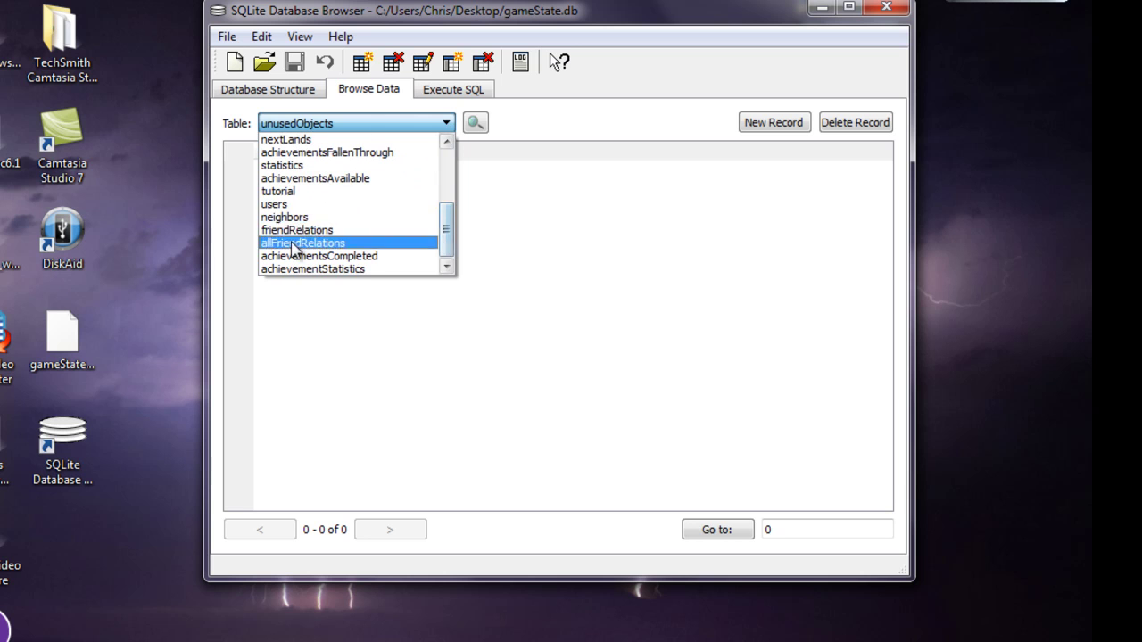
left_click(299, 205)
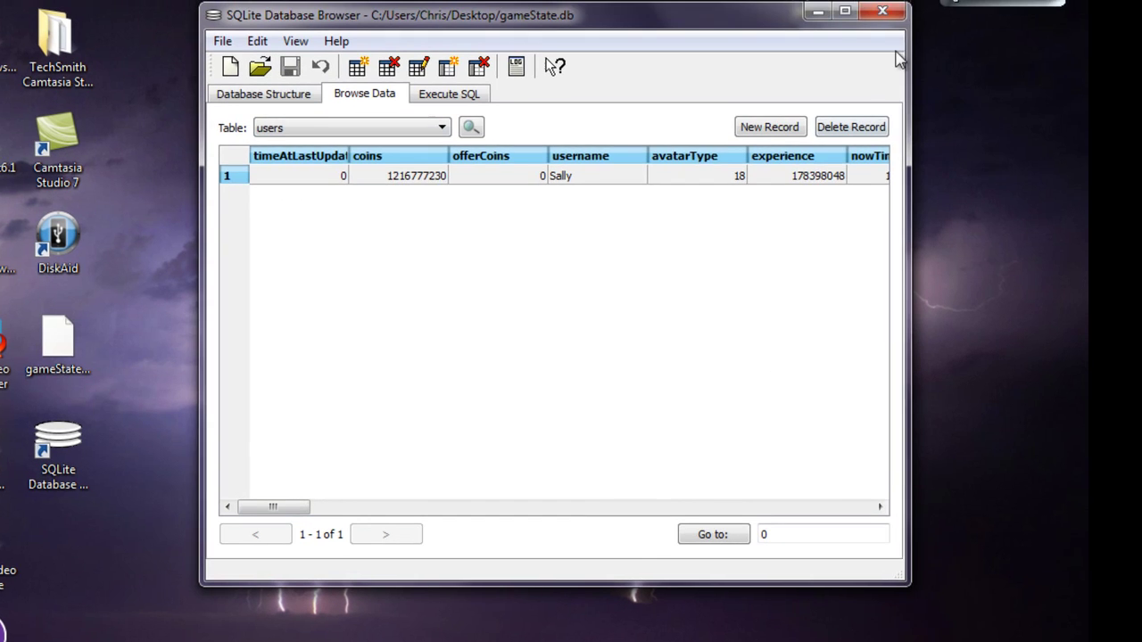
Step: Close the database browser, switch to DiskAid and try to copy the desktop gameState.db into Tap Zoo's Documents folder, declining the file replacement
key("alt+F4")
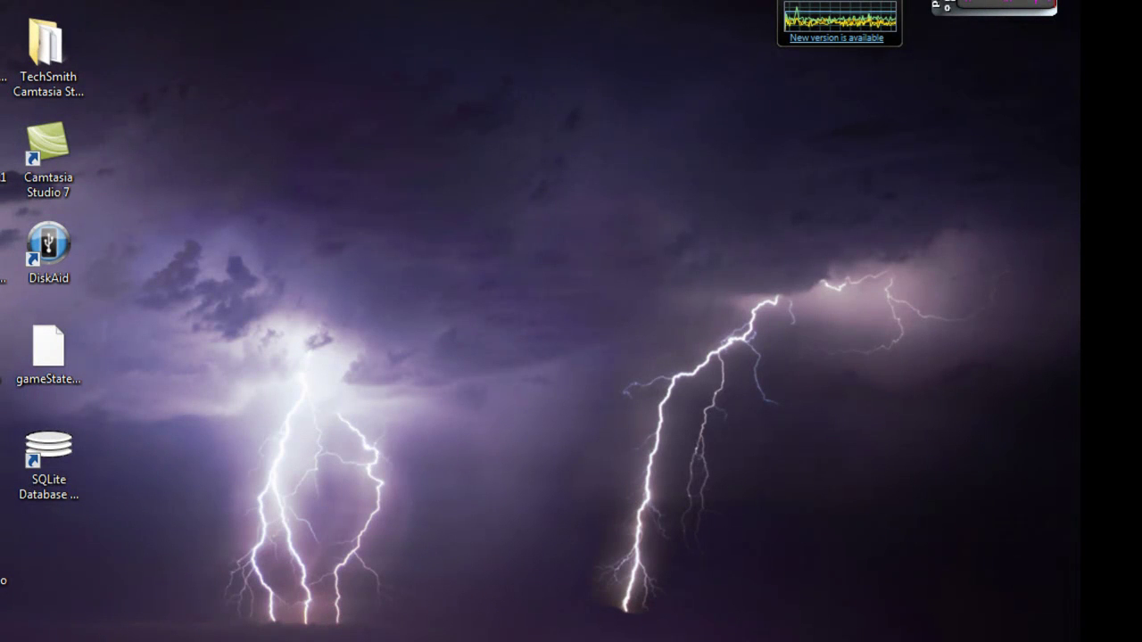
key("alt+Tab")
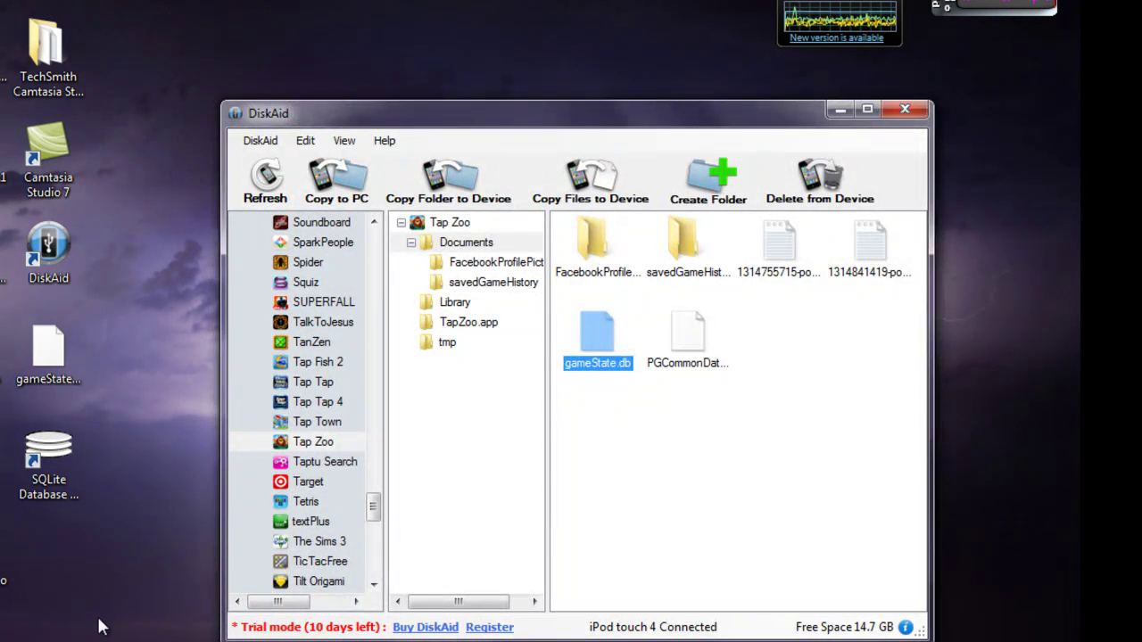
left_click(143, 486)
left_click_drag(49, 352, 700, 434)
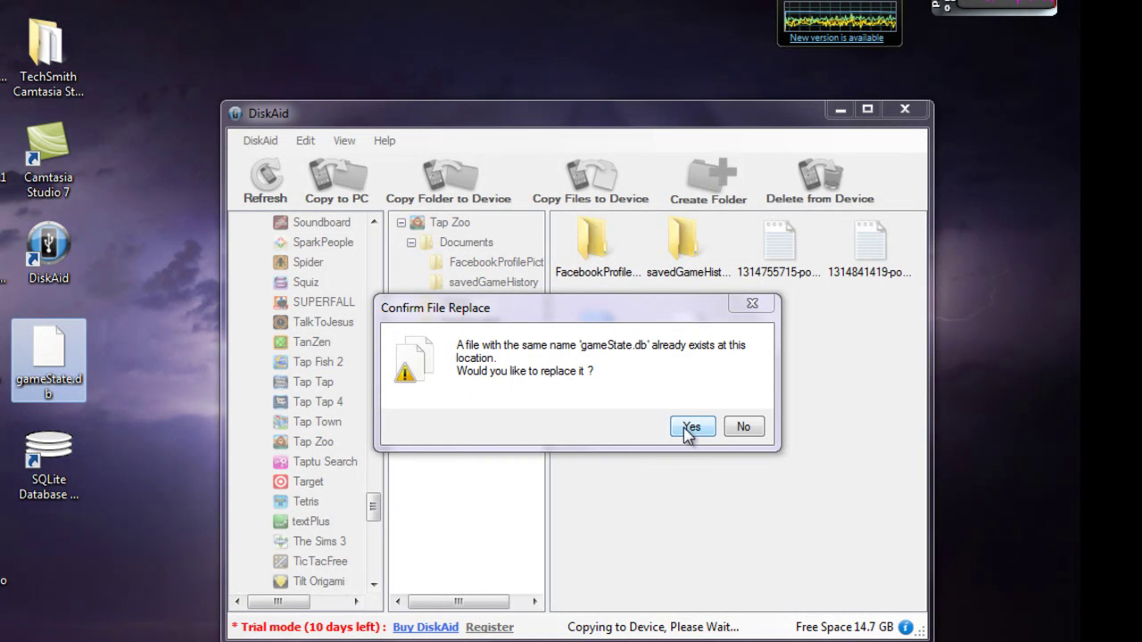
left_click(743, 427)
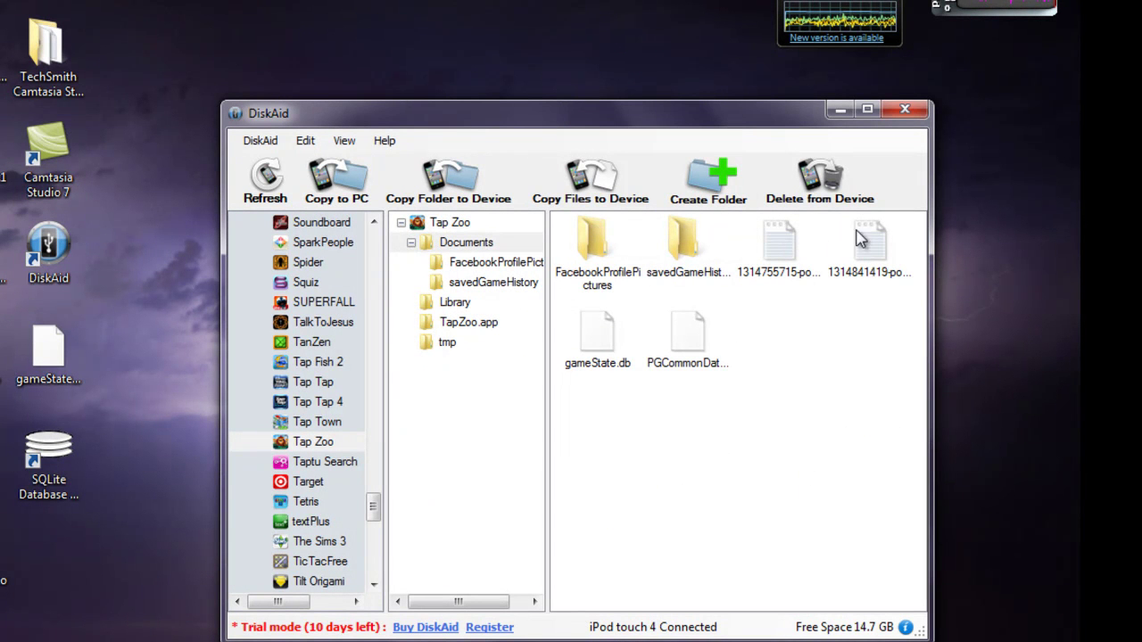
Step: Minimize DiskAid, switch to the Notepad note with the two download links and move its window higher on the desktop
left_click(830, 106)
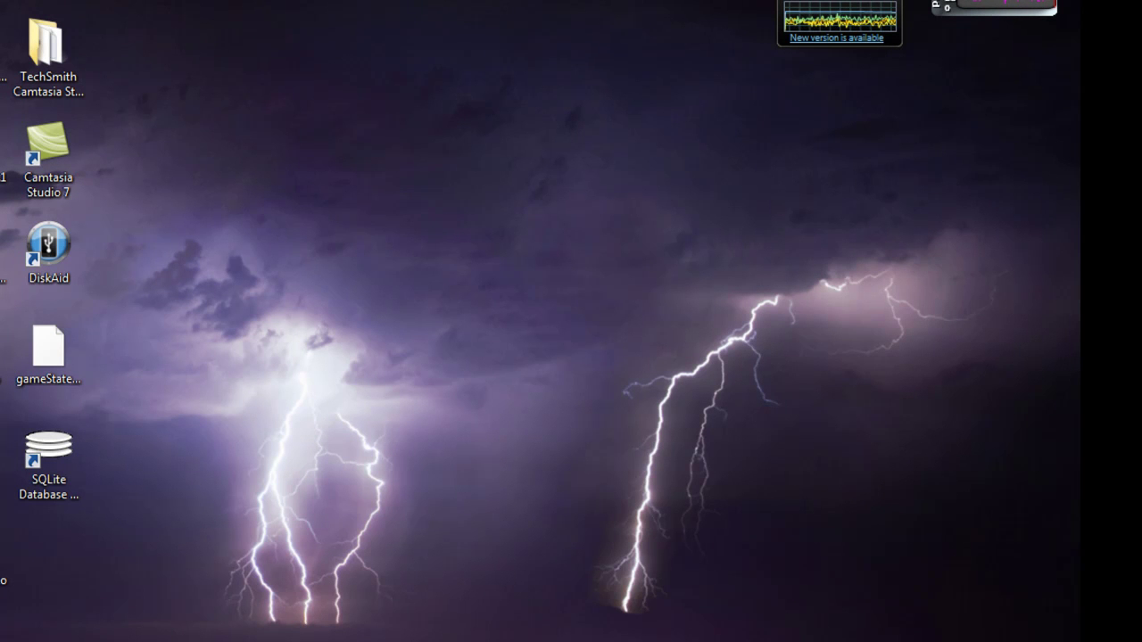
key("alt+Tab")
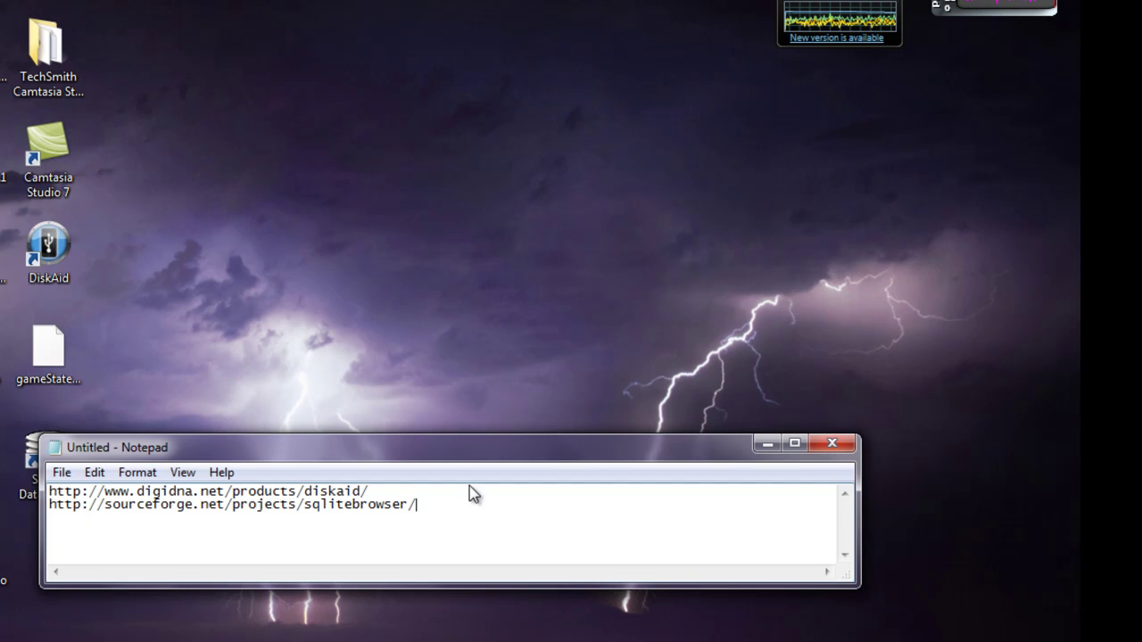
left_click_drag(480, 455, 477, 318)
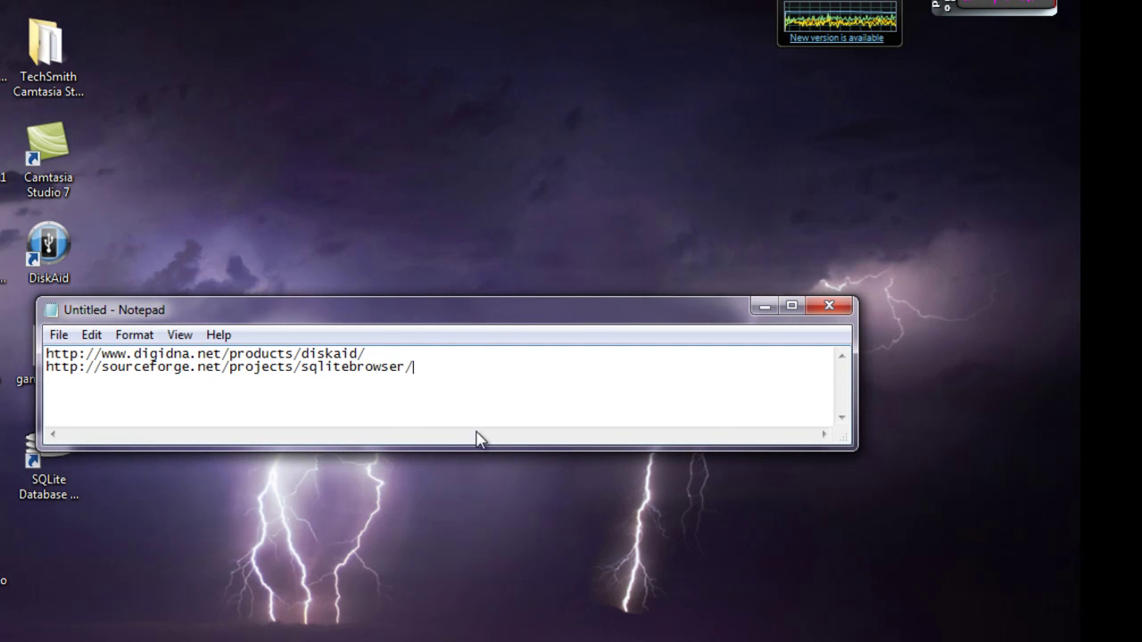